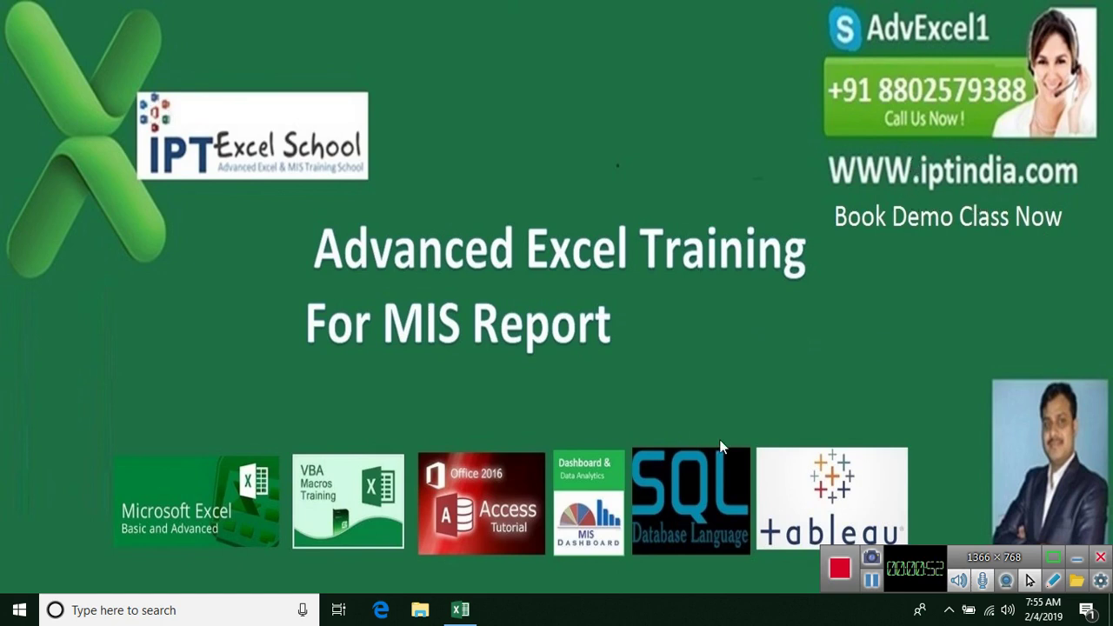
Delete the SWITCH formula from B2, keeping the code 11 in A2.
left_click(460, 609)
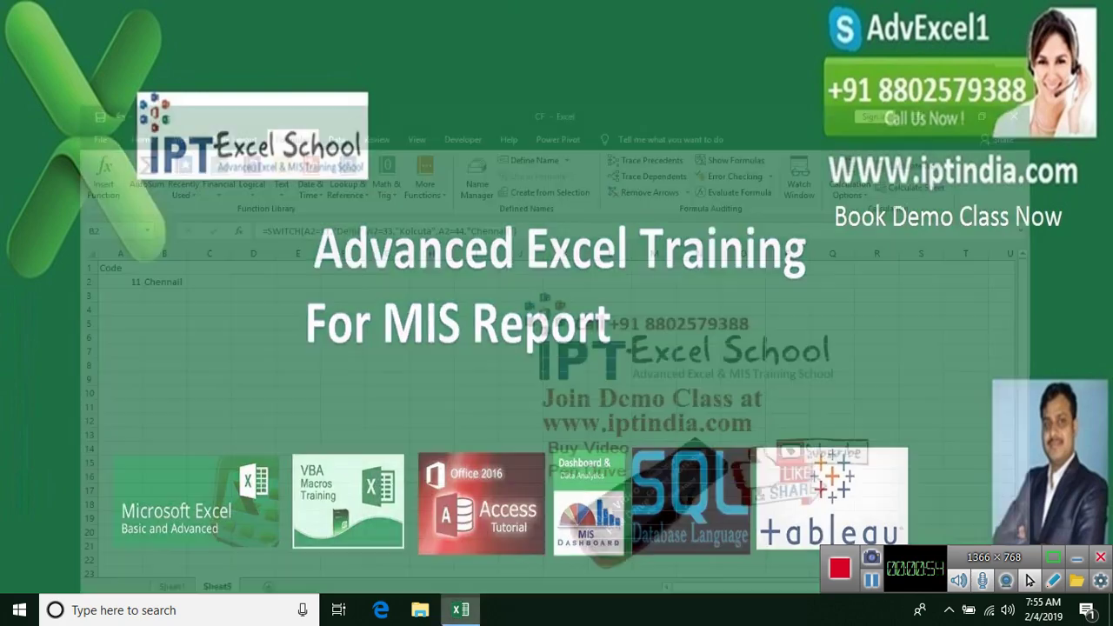
left_click(102, 260)
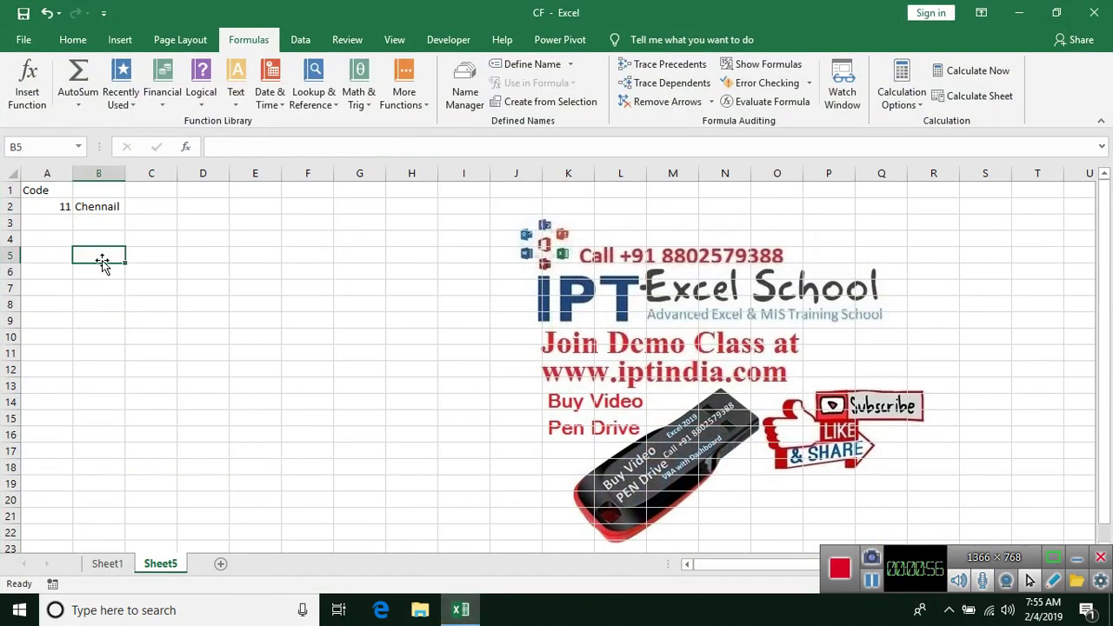
left_click(42, 196)
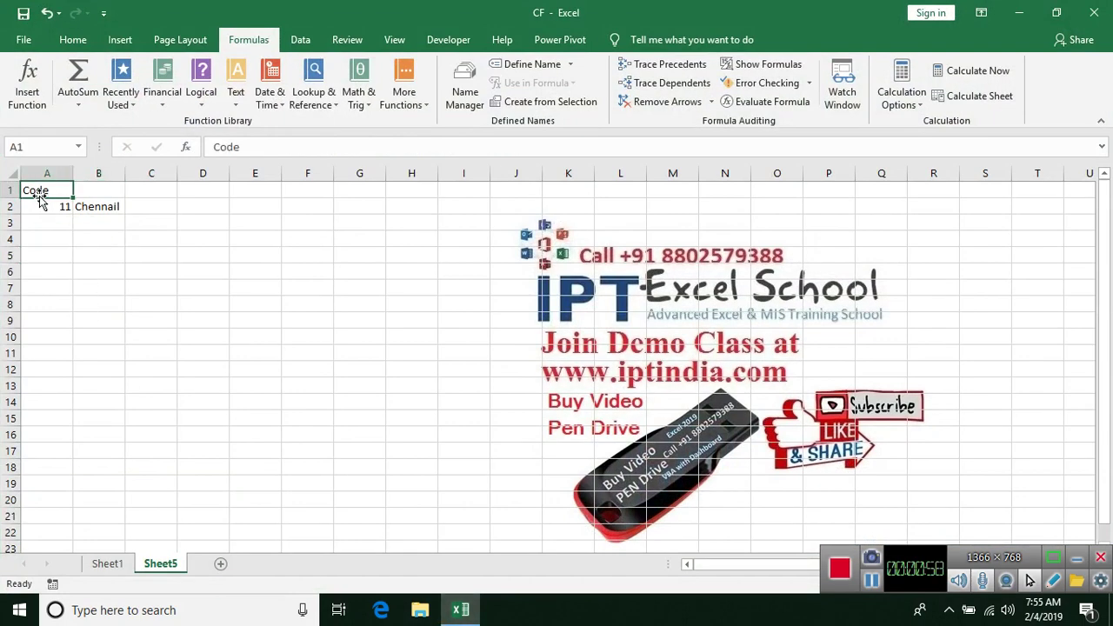
left_click(101, 212)
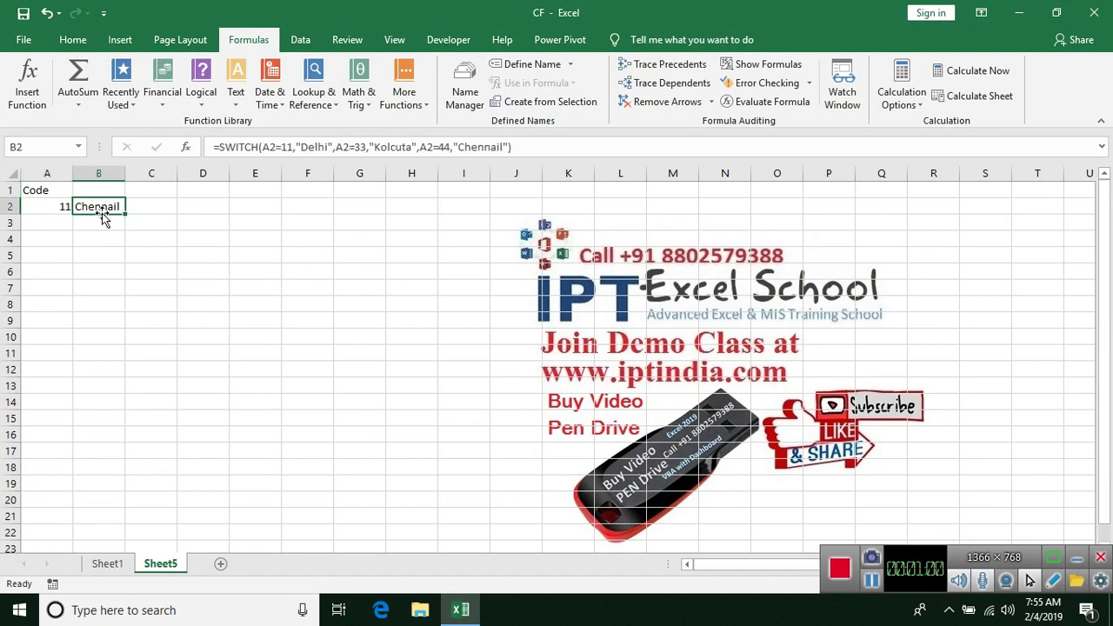
key("Delete")
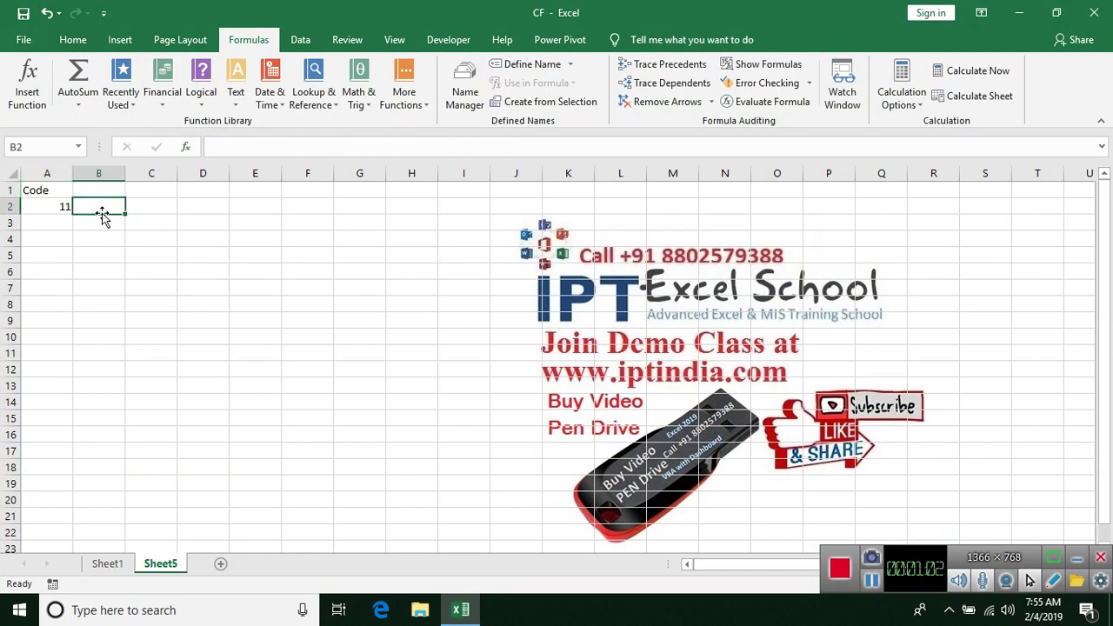
Move the selection across to the top of column F.
key("Left")
key("Down")
key("Down")
key("Up")
key("Up")
key("Up")
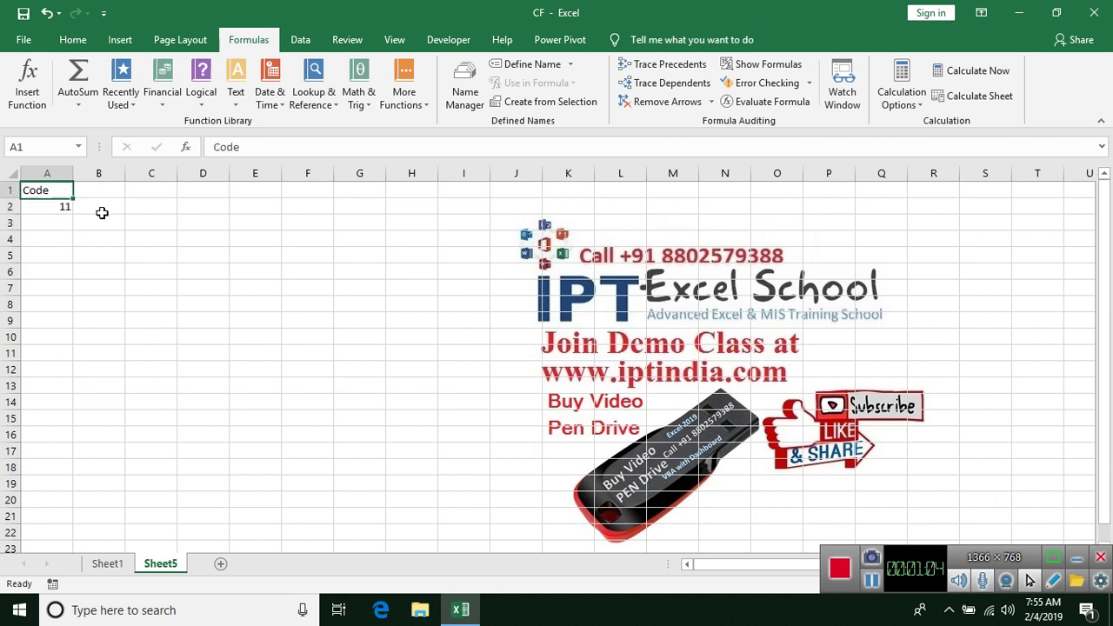
key("Down")
key("Down")
key("Right")
key("Right")
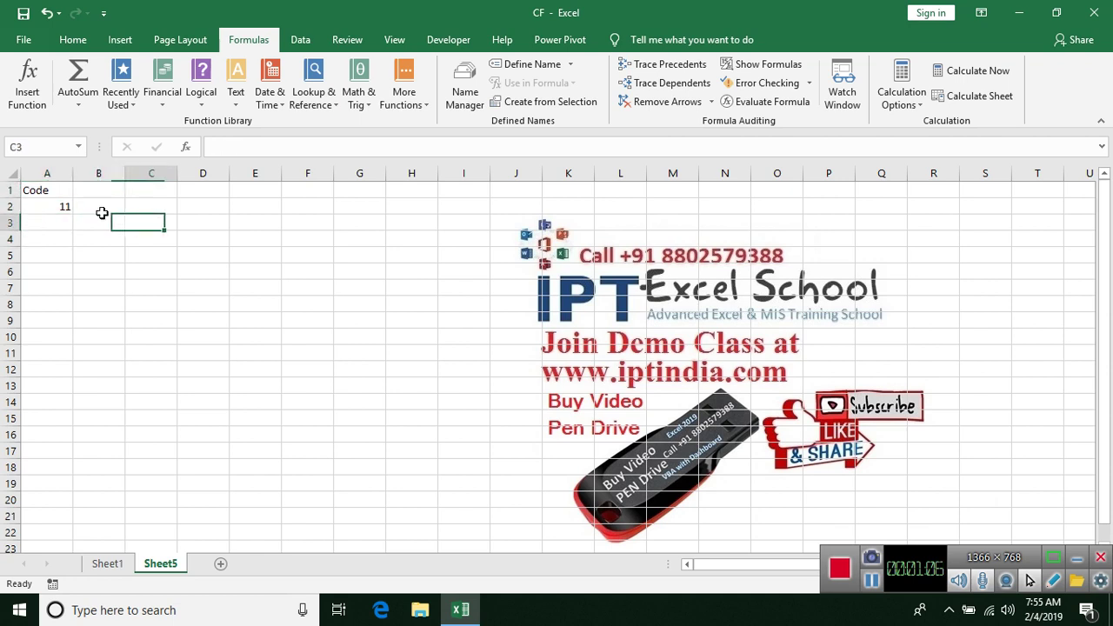
key("Right")
key("Right")
key("Right")
key("Up")
key("Up")
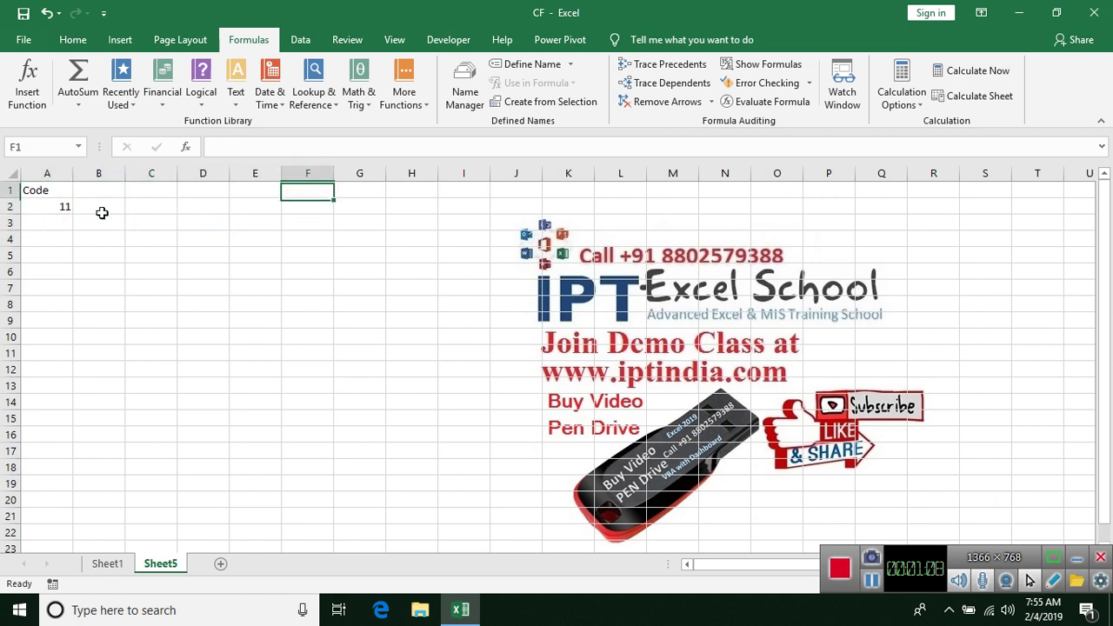
Enter code 1 in F1 and Sun in G1, then fill Mon through Sat down to G7.
type("1")
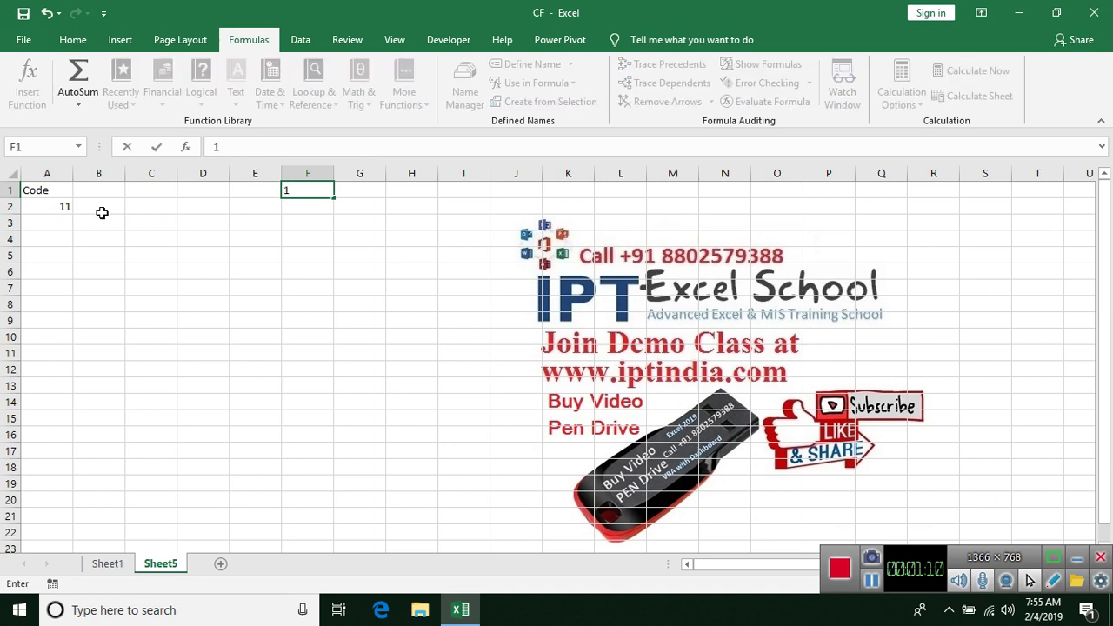
key("BackSpace")
key("Tab")
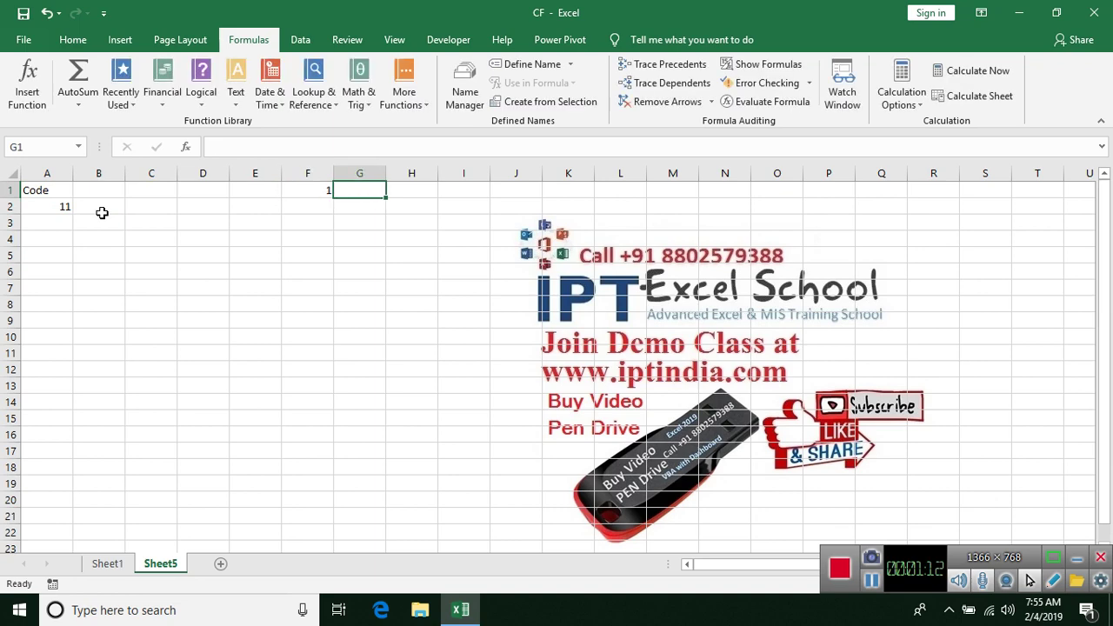
type("Sun")
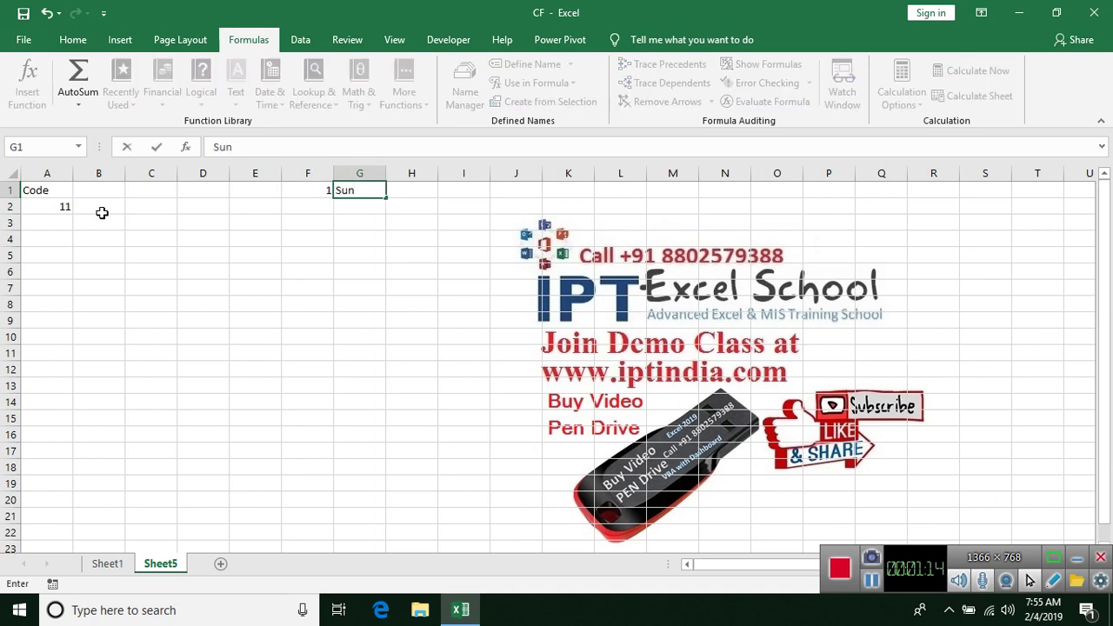
key("Left")
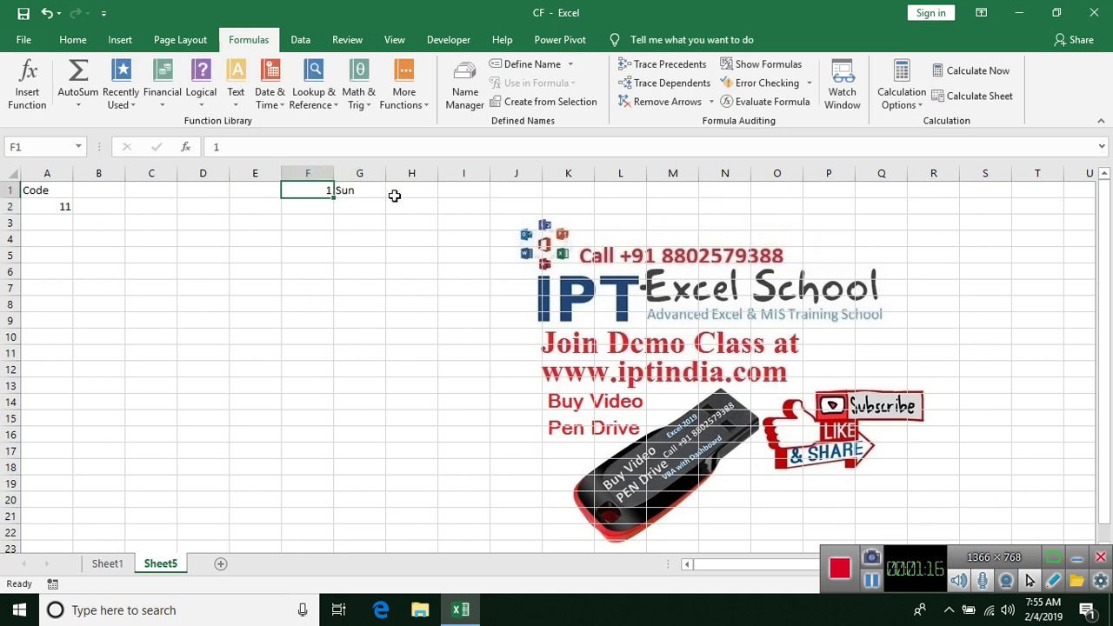
left_click(375, 191)
left_click_drag(384, 198, 384, 292)
left_click(380, 292)
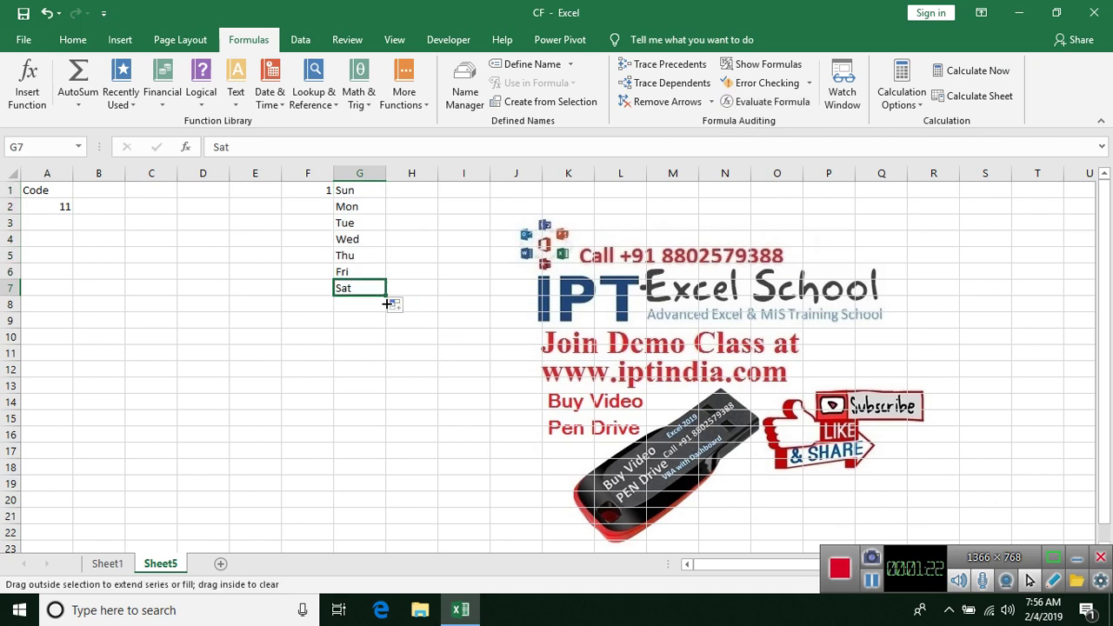
Add code 2 in F2 and extend the code series 3–7 down to F7.
left_click(324, 210)
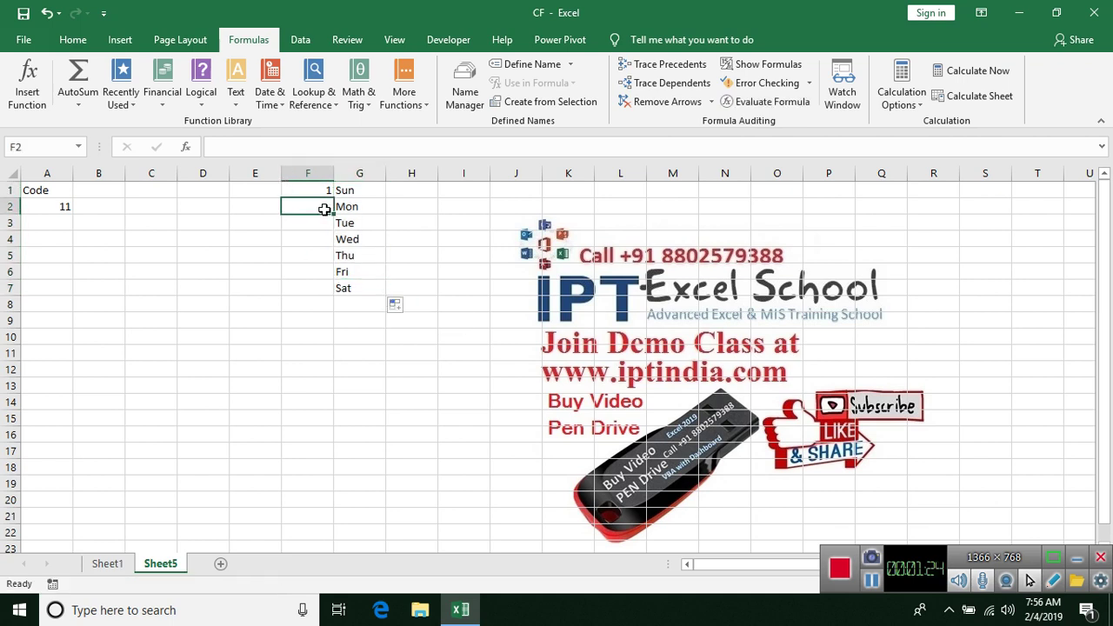
type("2")
key("ctrl+Return")
key("Up")
left_click(324, 210, "shift")
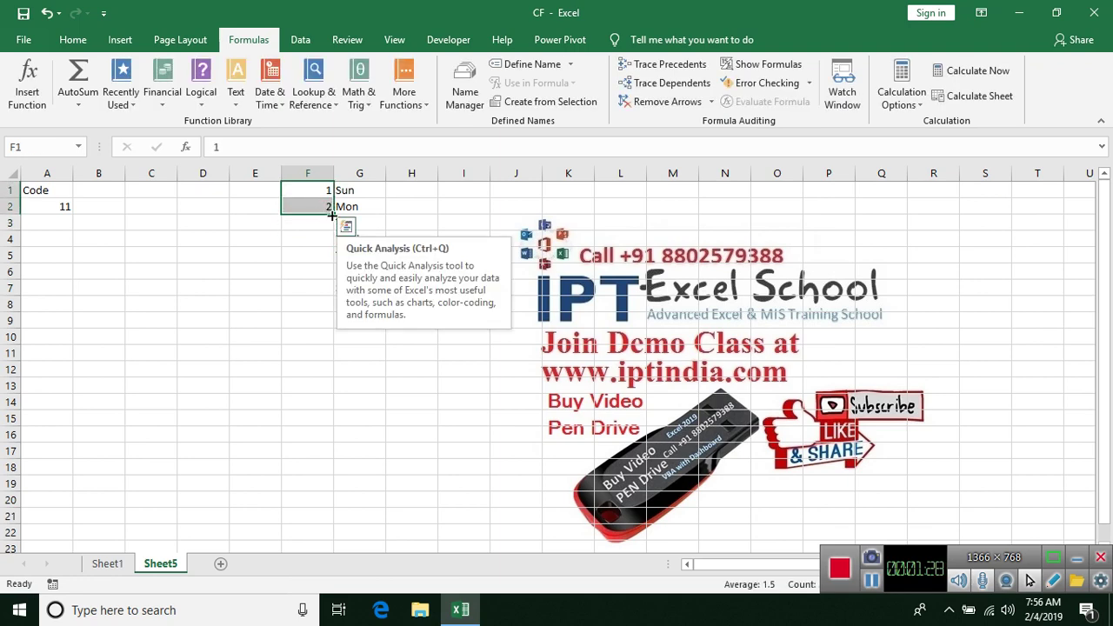
left_click_drag(332, 216, 329, 294)
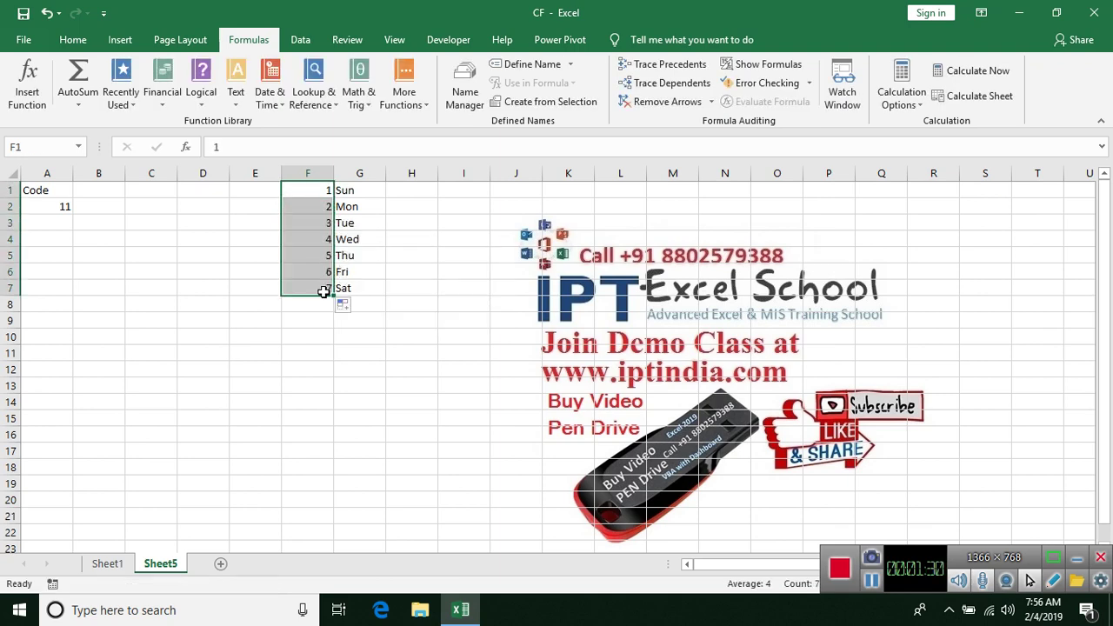
left_click_drag(127, 237, 150, 198)
left_click(92, 209)
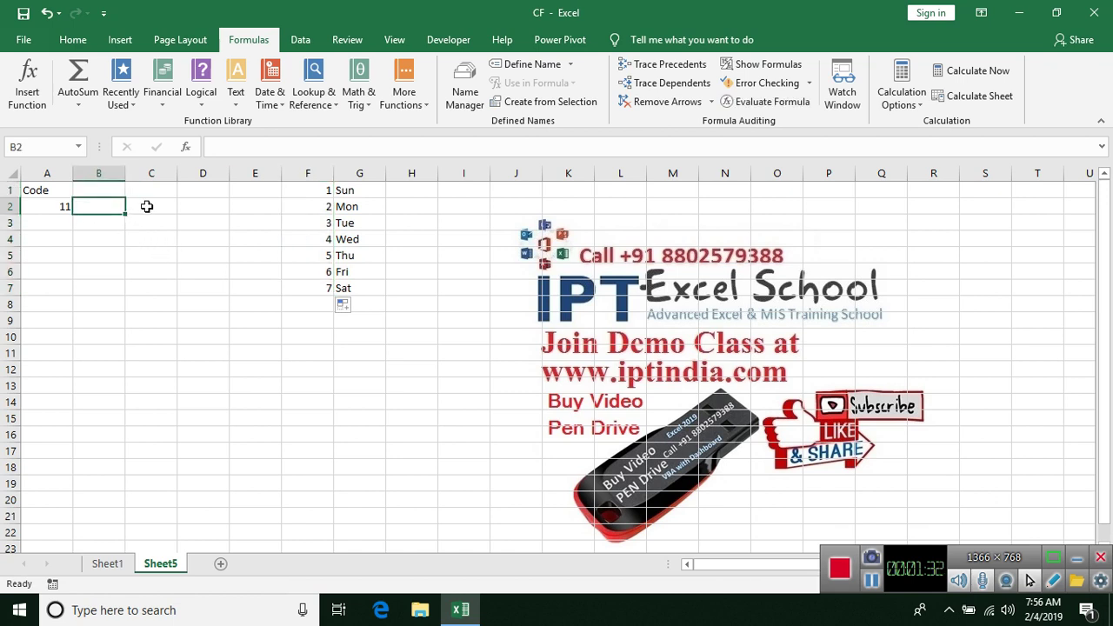
Set A2 to 1 and enter =CHOOSE(A2,G1:G7) in B2.
left_click(41, 207)
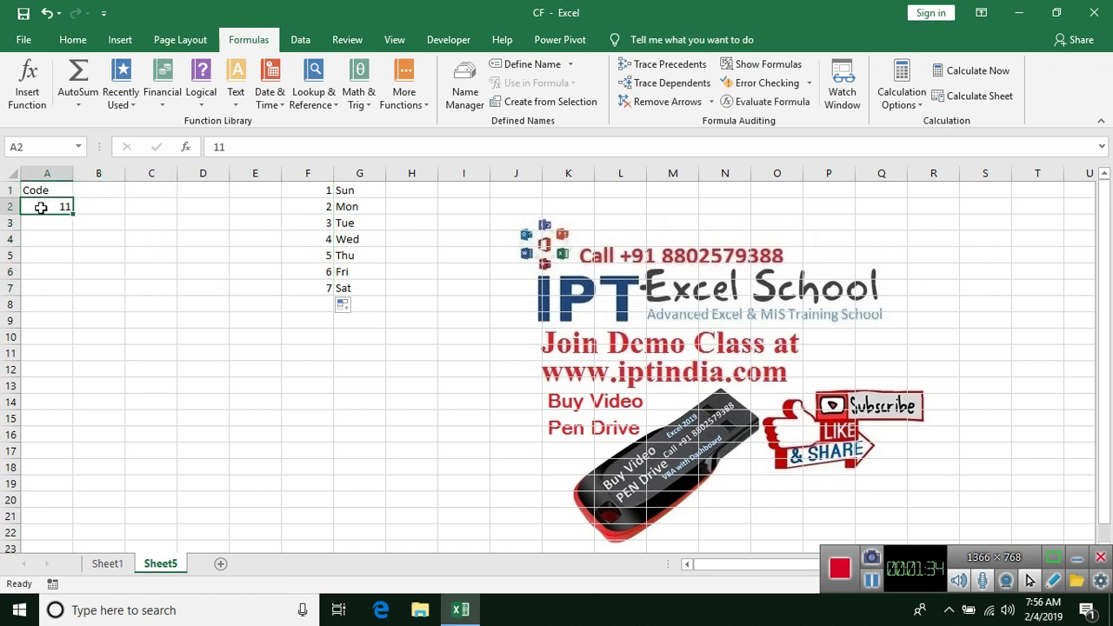
type("1")
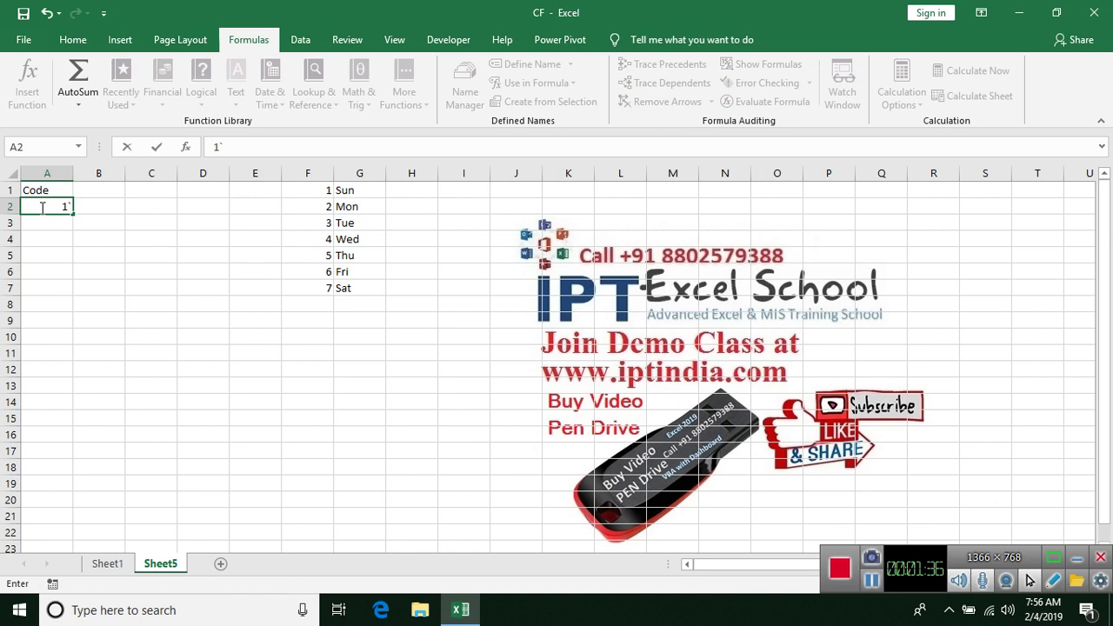
key("BackSpace")
key("Tab")
type("=c")
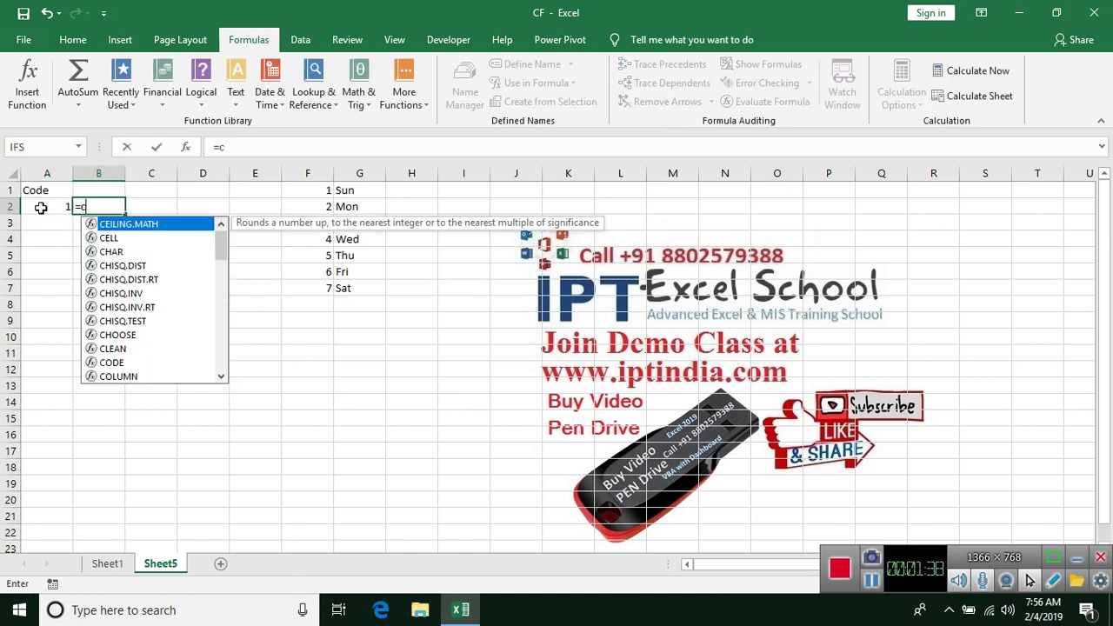
type("hoo")
key("Tab")
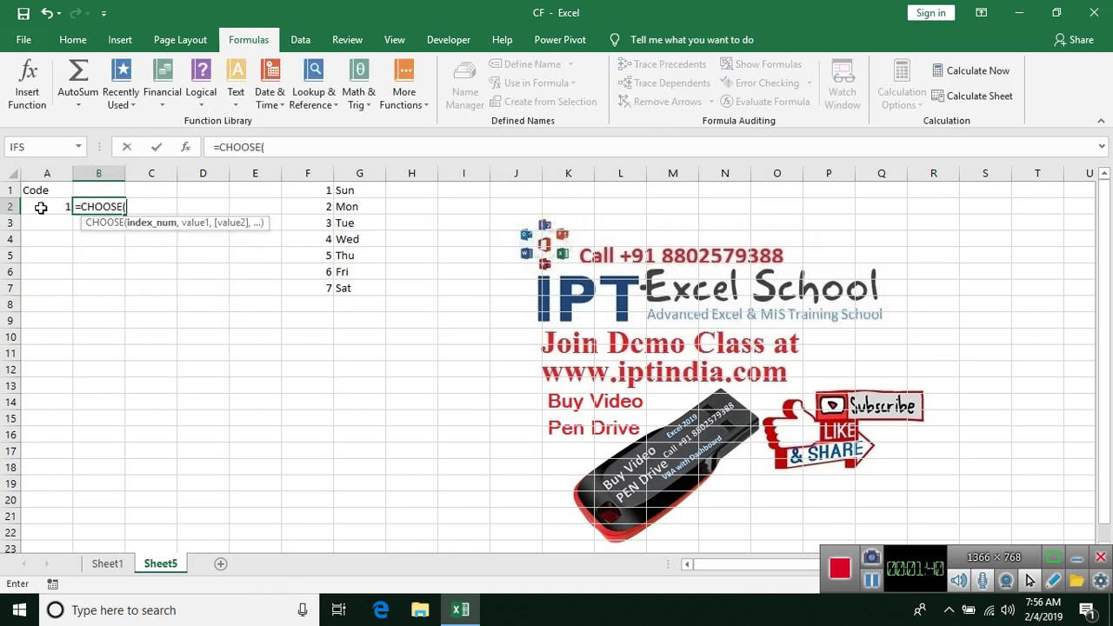
left_click(56, 205)
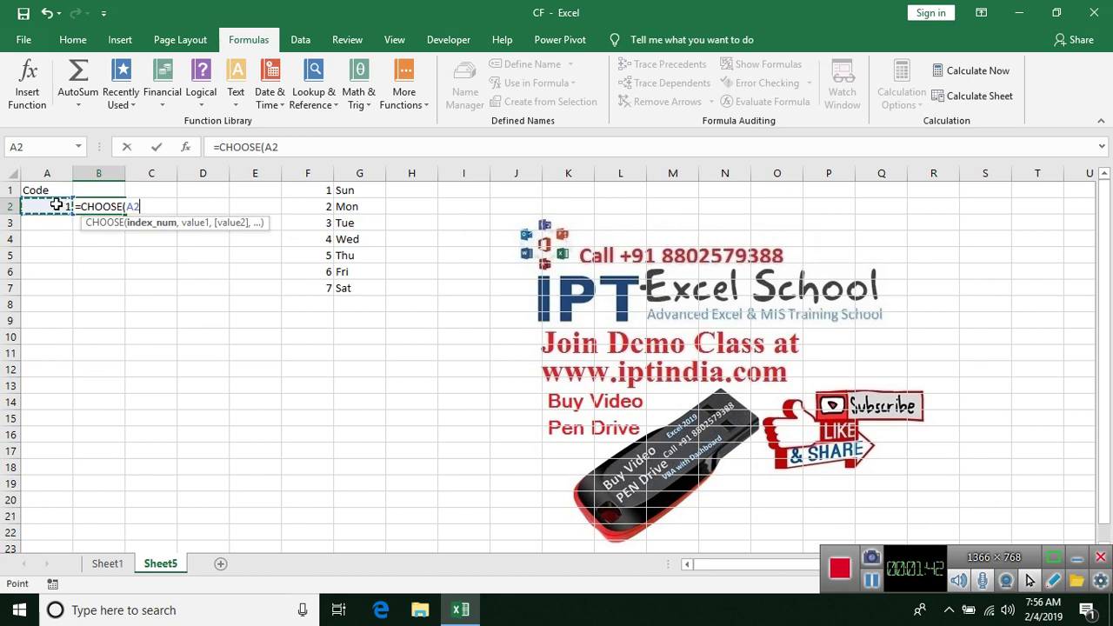
type(",")
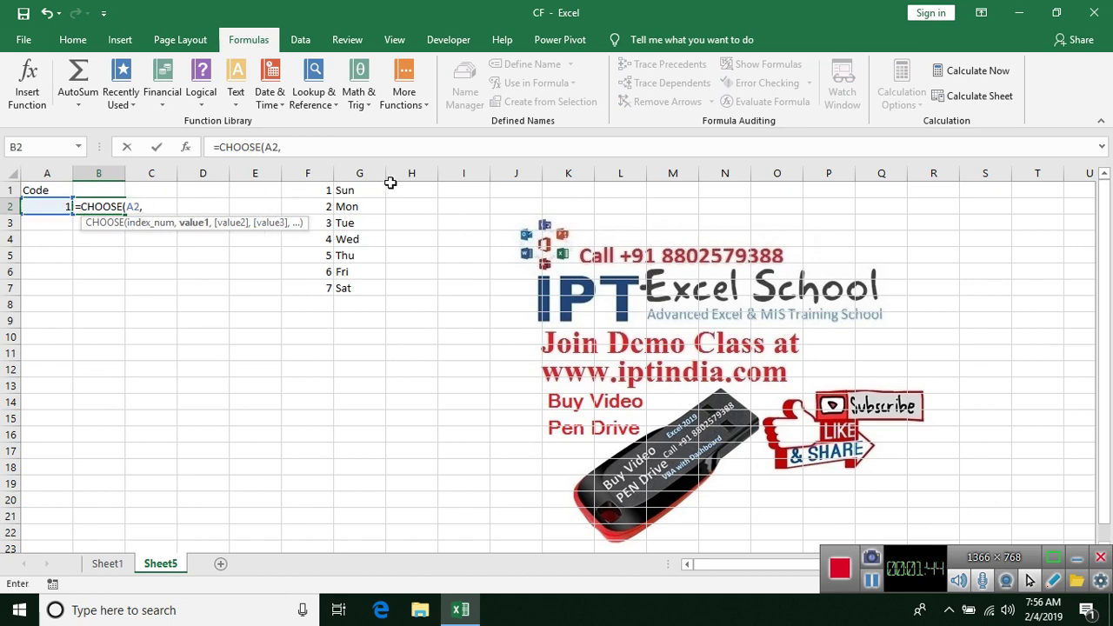
left_click_drag(369, 189, 358, 287)
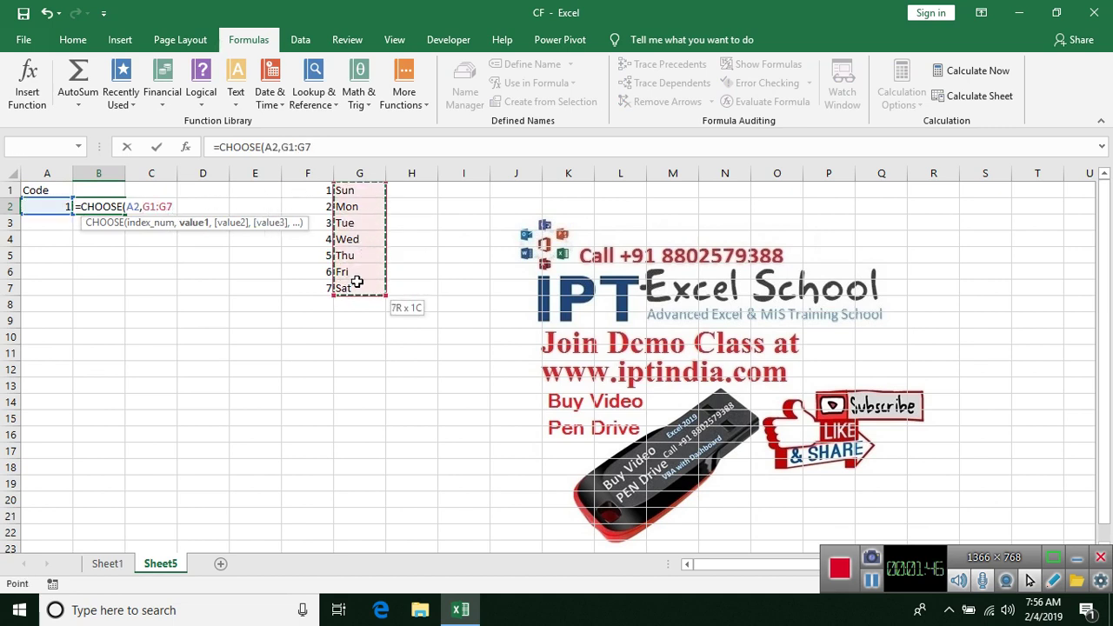
key("Return")
Test the formula with code 2 in A2, then undo back to code 1.
key("Up")
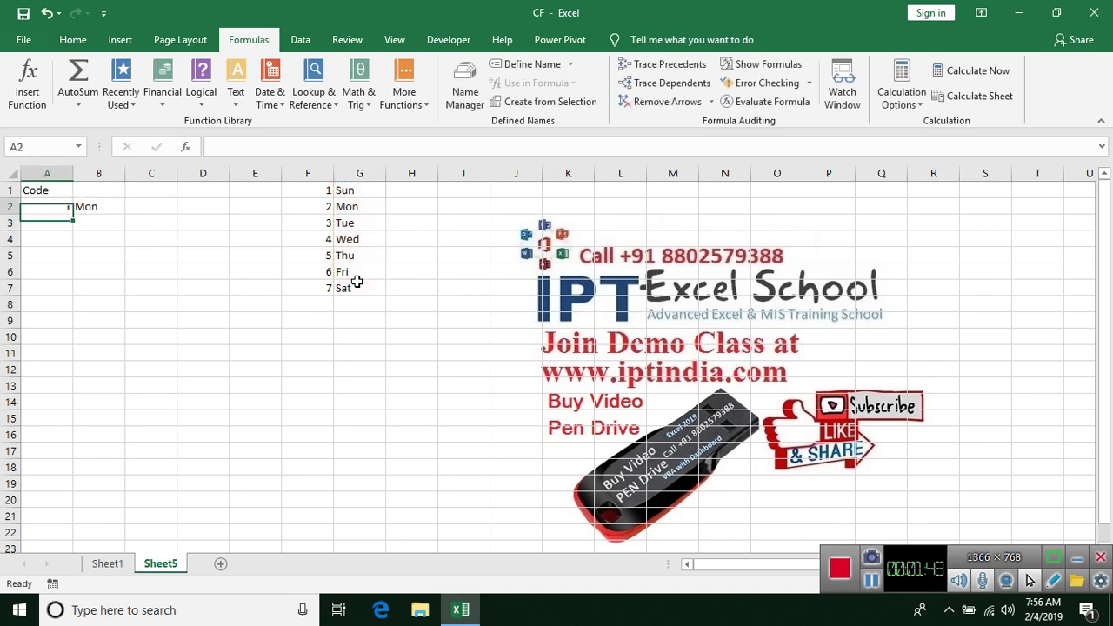
type("2")
key("Return")
key("Up")
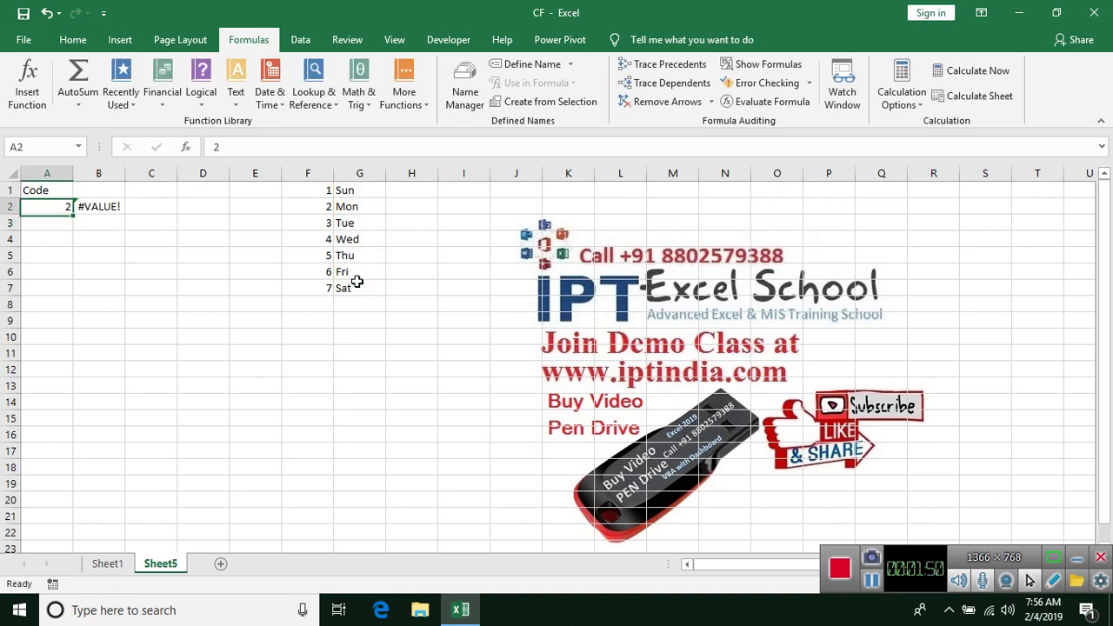
key("ctrl+z")
key("Return")
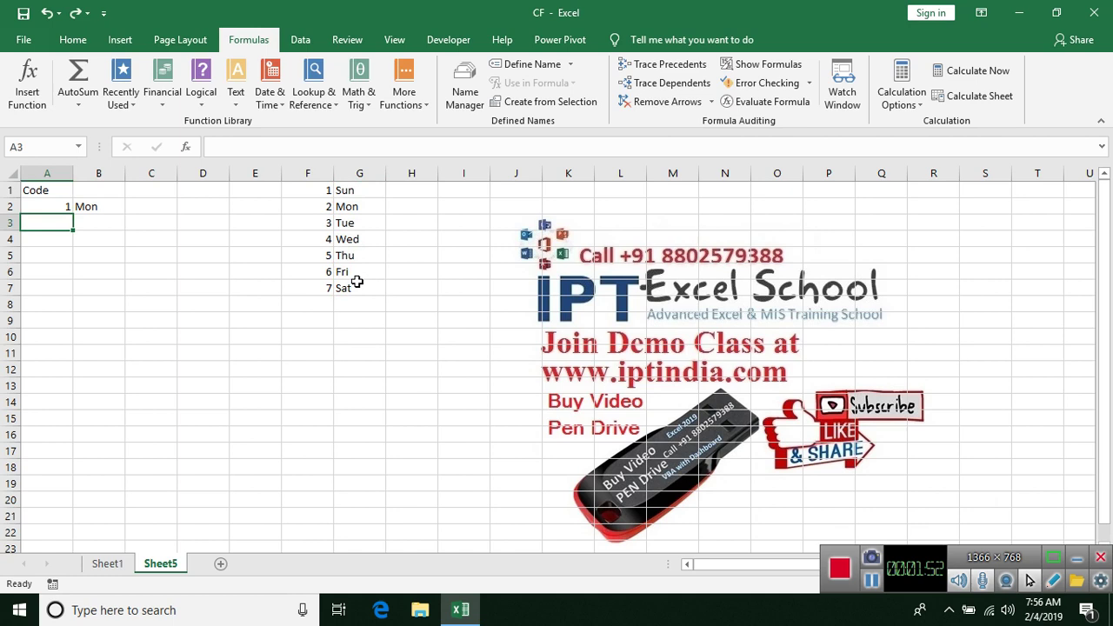
key("Up")
key("Right")
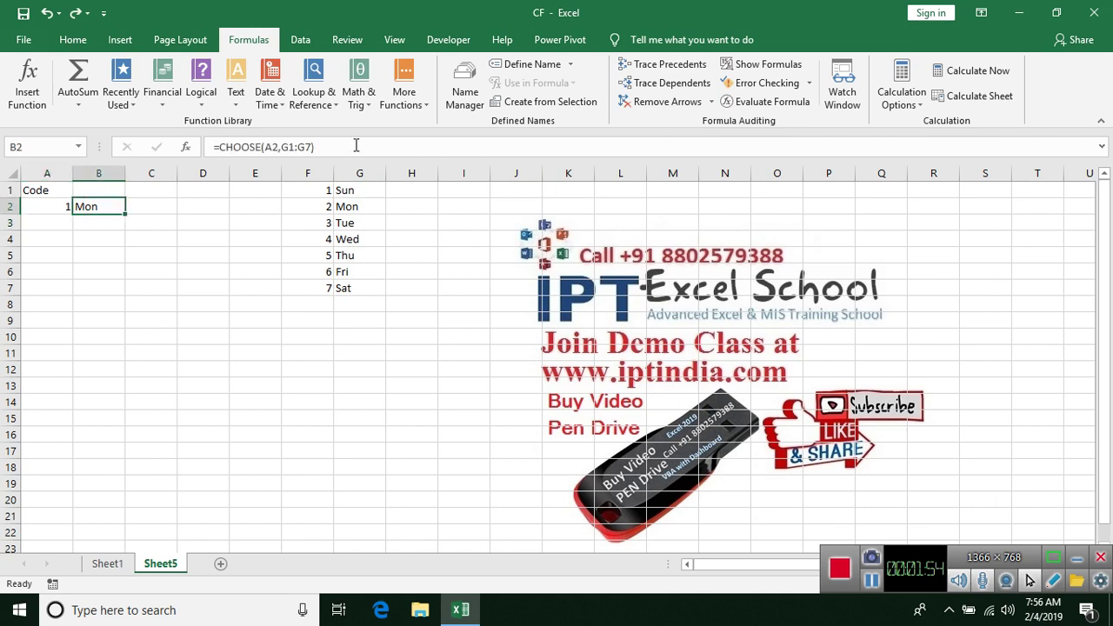
Rewrite B2 as =CHOOSE(A2,G1,G2,G3,G4,G5,G6,G7) with each day cell listed separately.
left_click(355, 145)
key("BackSpace")
key("BackSpace")
key("BackSpace")
key("BackSpace")
key("BackSpace")
key("BackSpace")
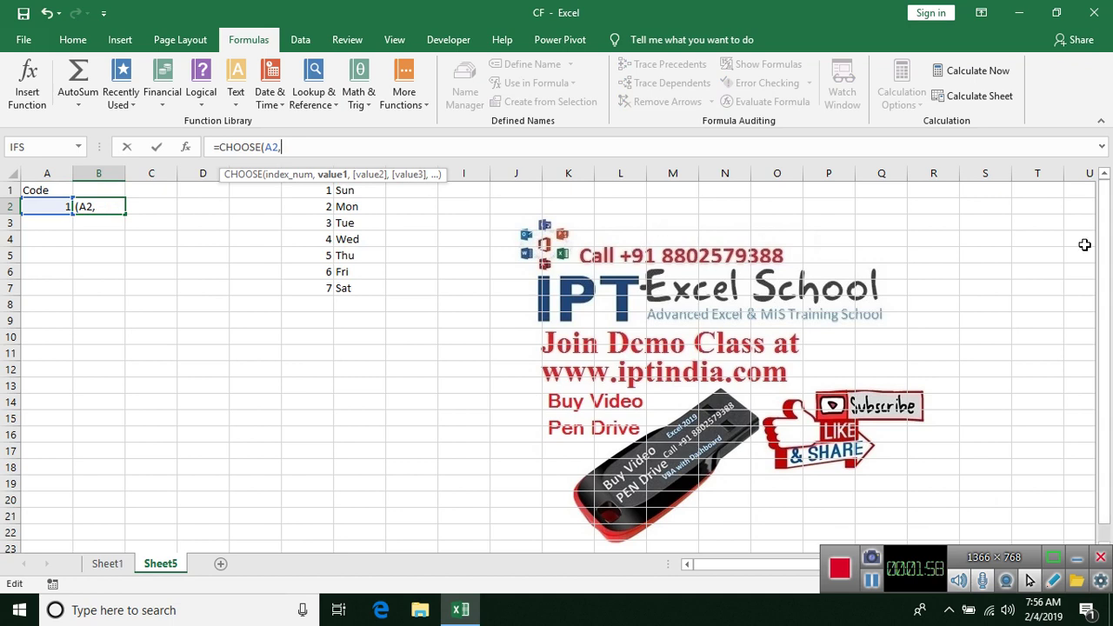
left_click(357, 192)
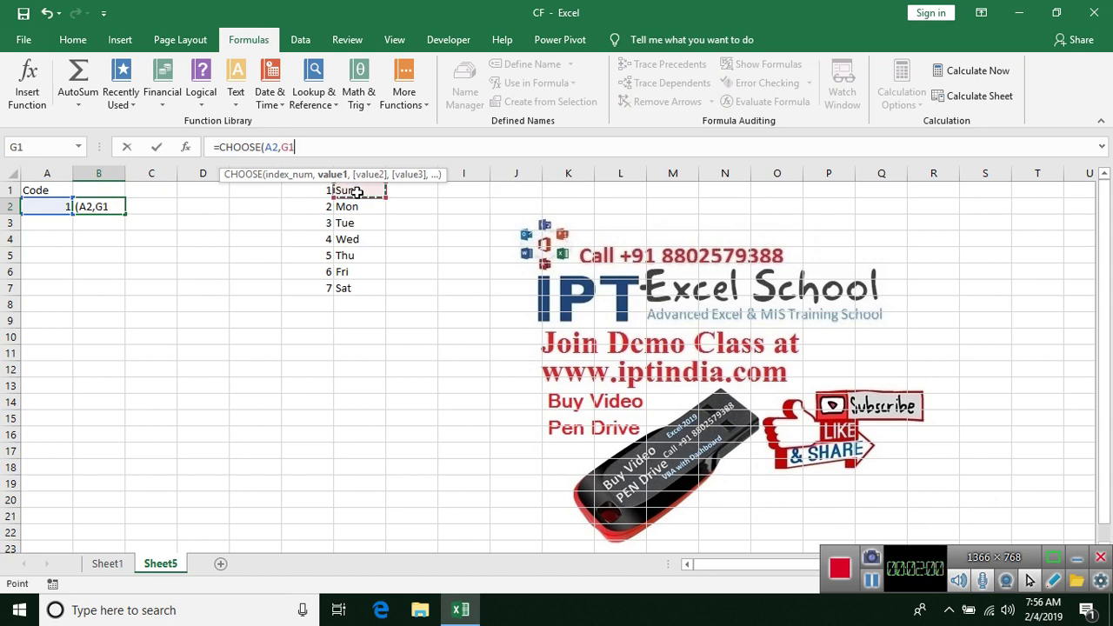
type(",")
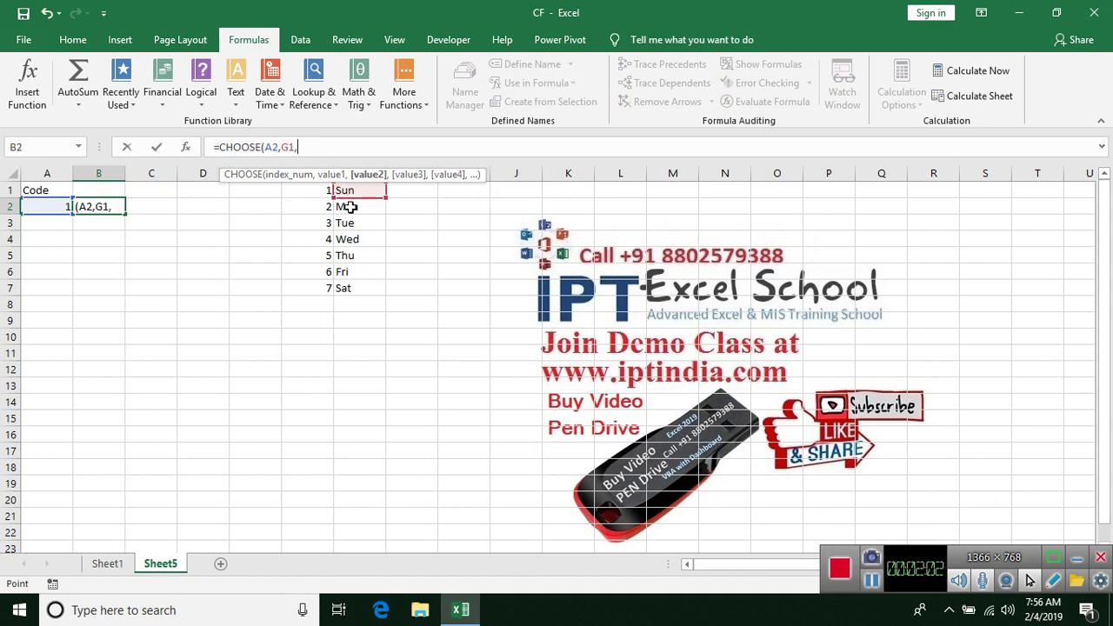
left_click(348, 207)
type(",")
left_click(357, 224)
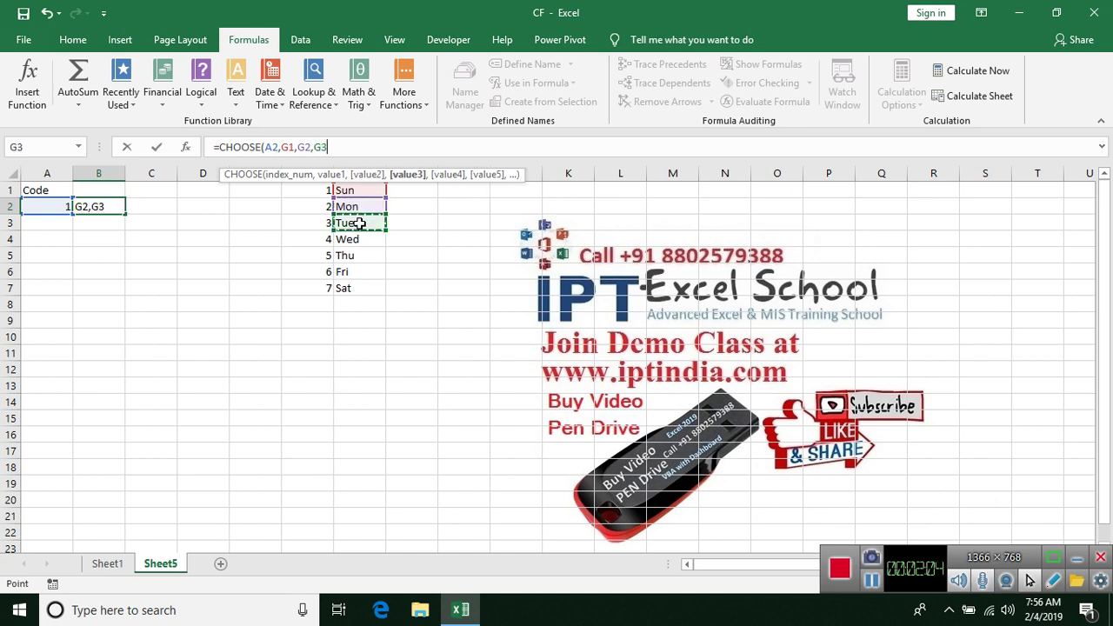
type(",")
left_click(368, 240)
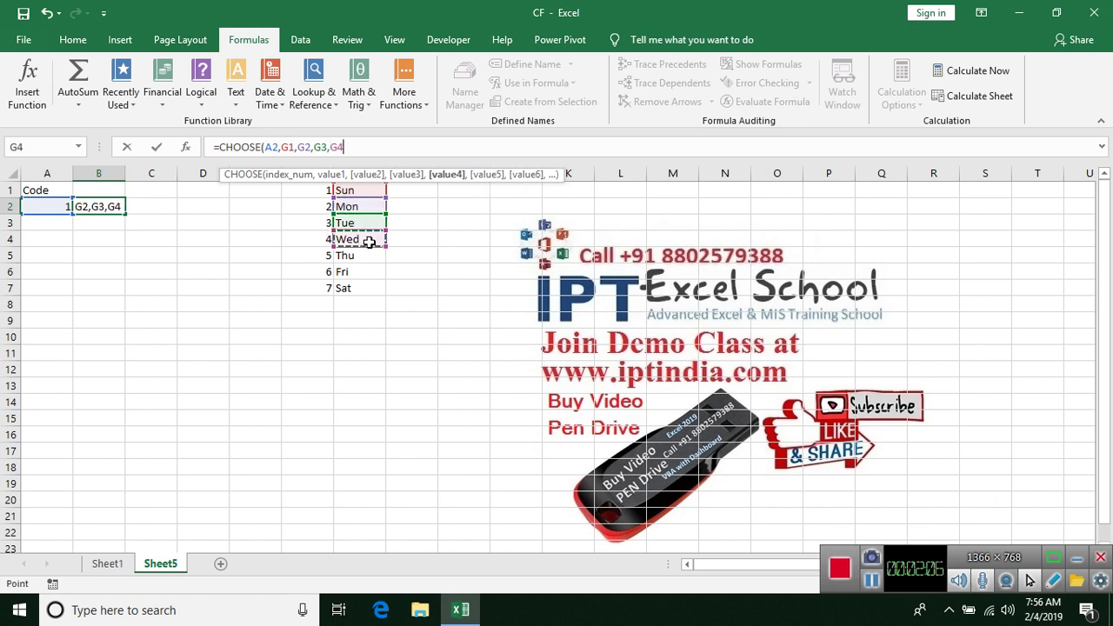
type(",")
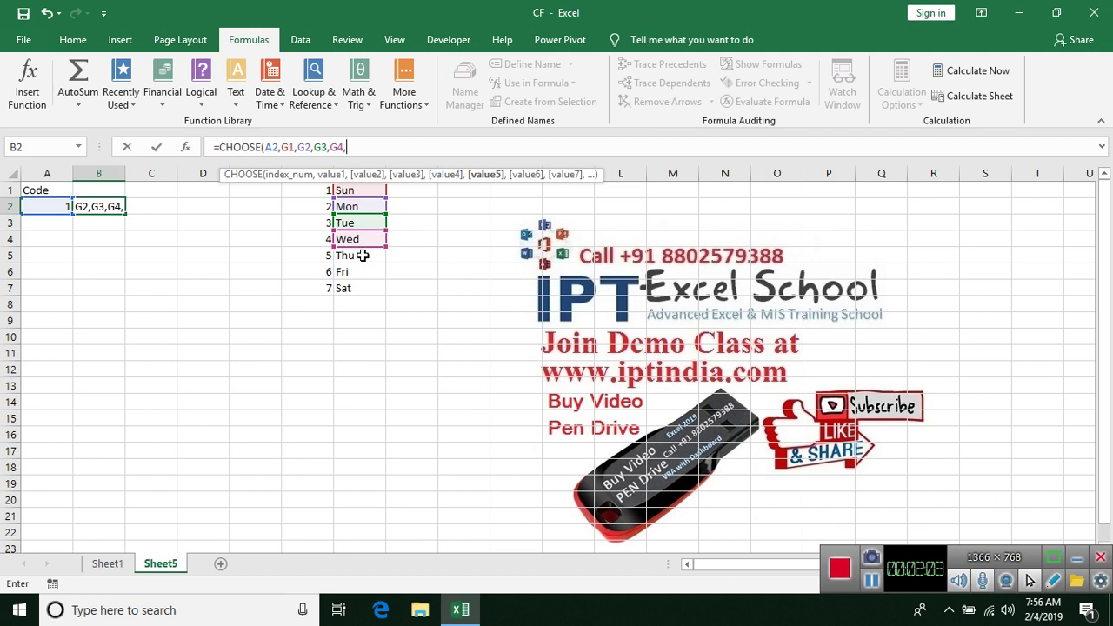
left_click(362, 256)
type(",")
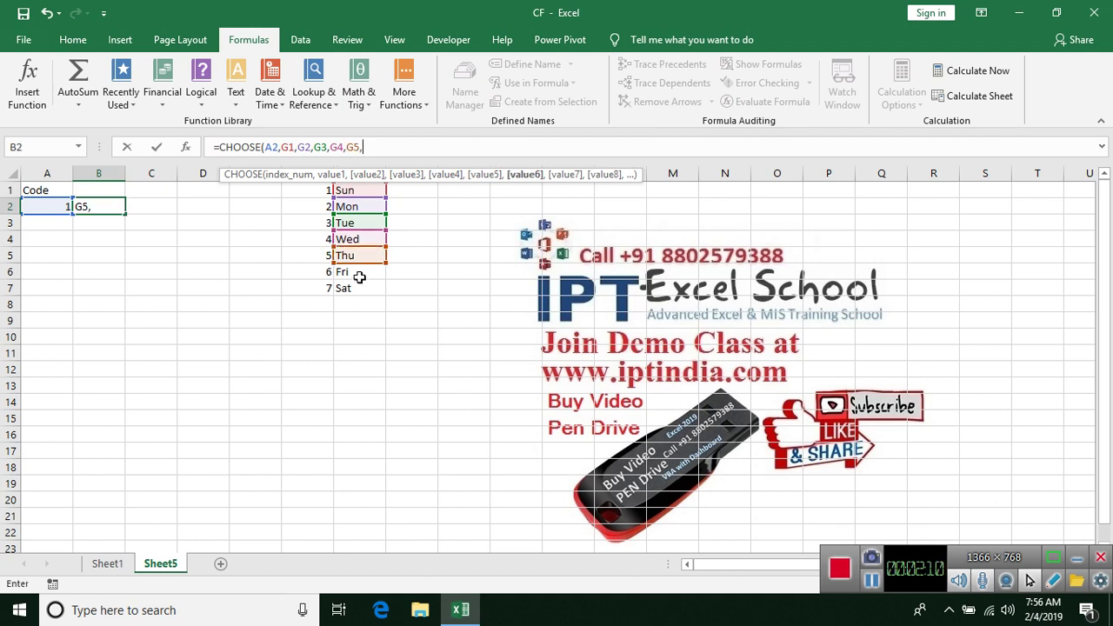
left_click(359, 275)
type(",")
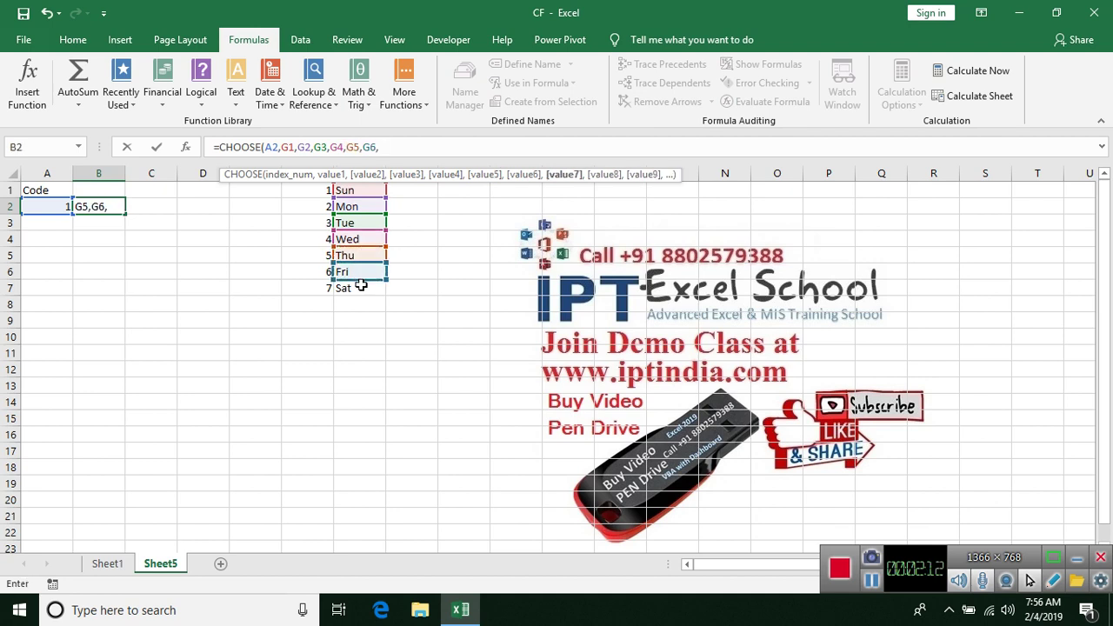
left_click(361, 286)
key("Return")
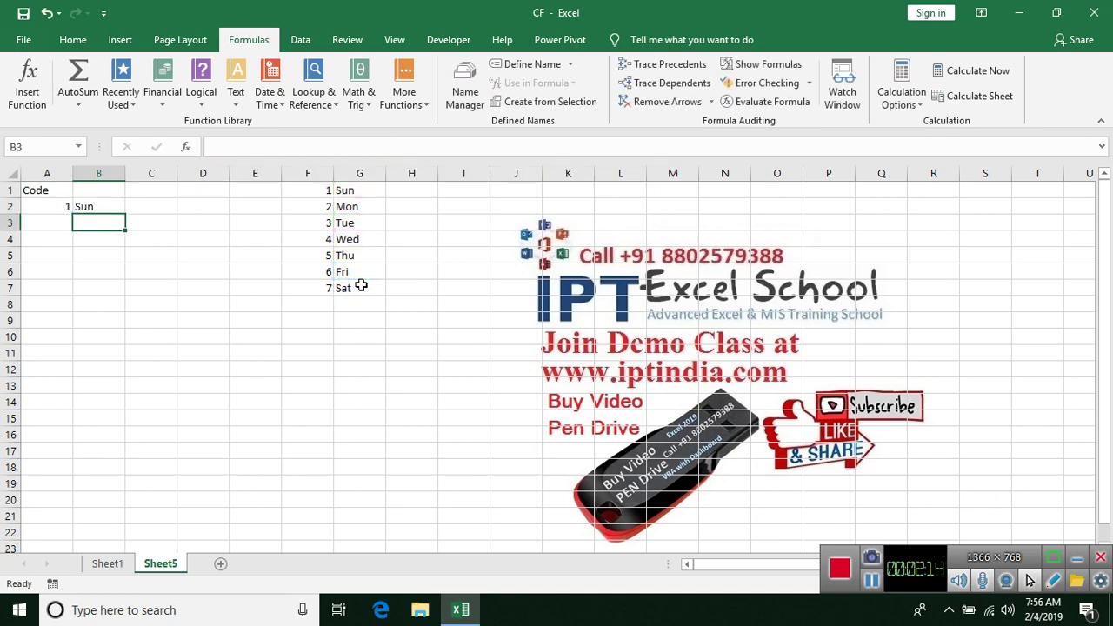
Test the formula with codes 2 and then 3 in A2, which returns Tue.
key("Up")
key("Left")
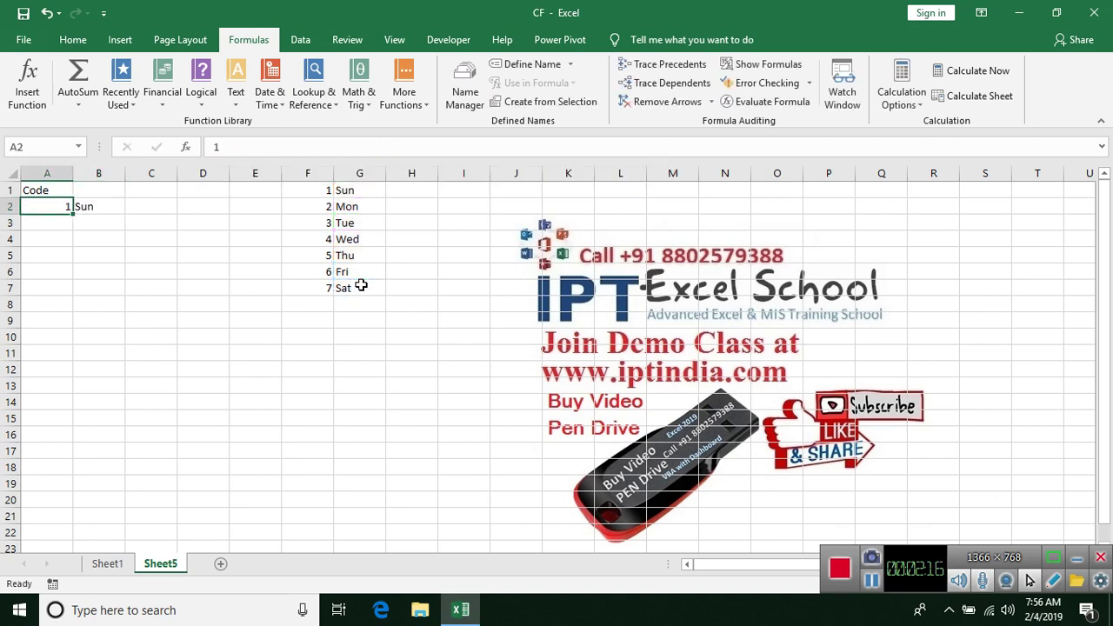
type("2")
key("Return")
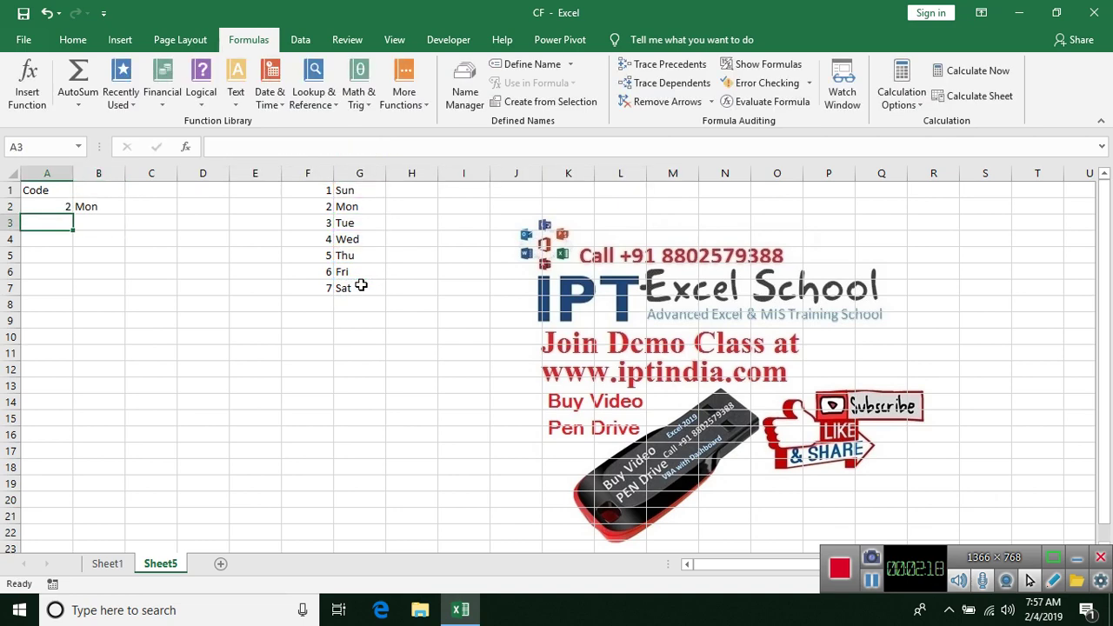
key("Up")
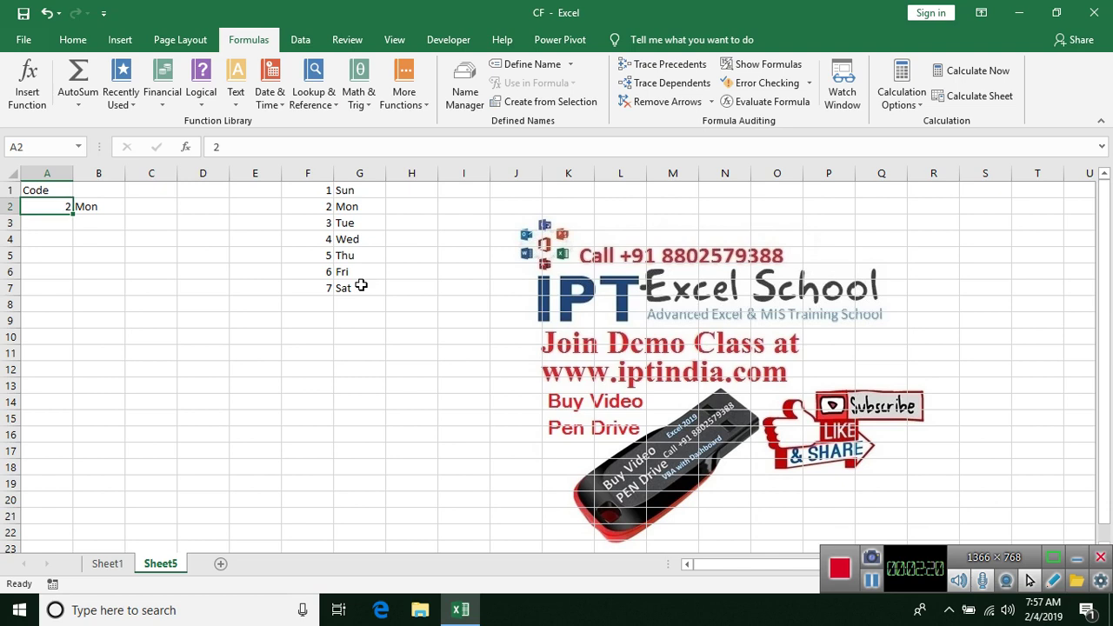
type("3")
key("Return")
key("Up")
key("Return")
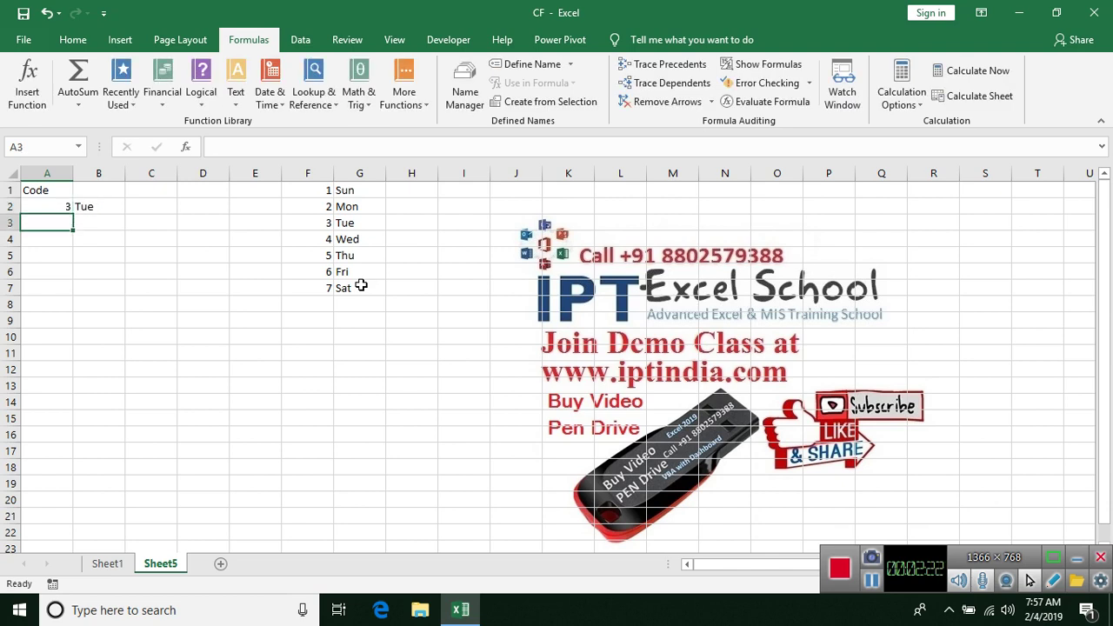
double_click(88, 206)
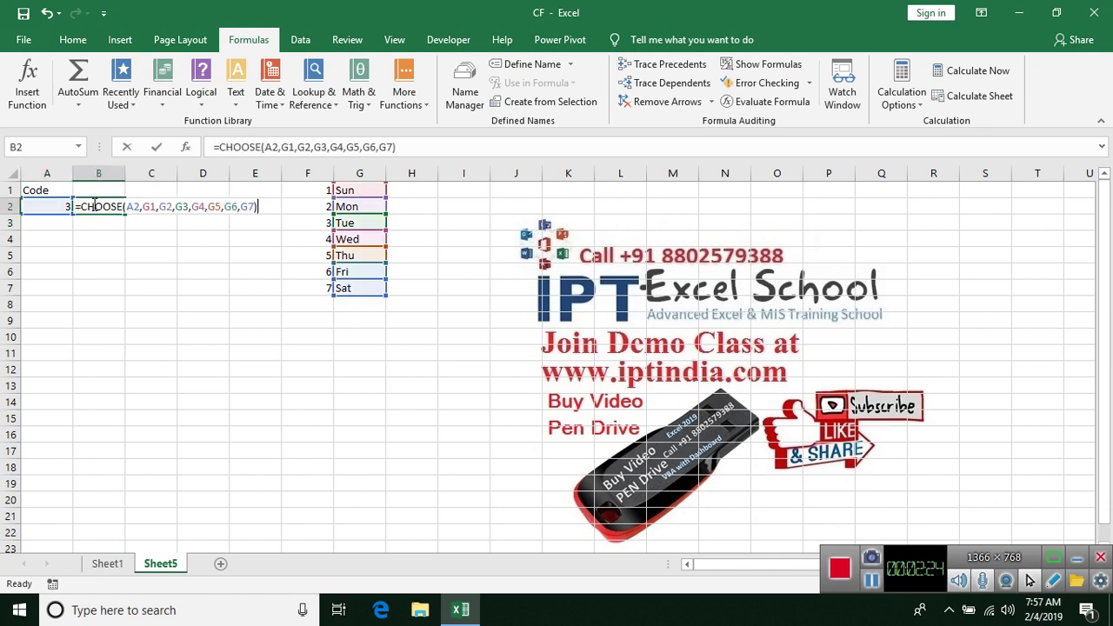
double_click(131, 206)
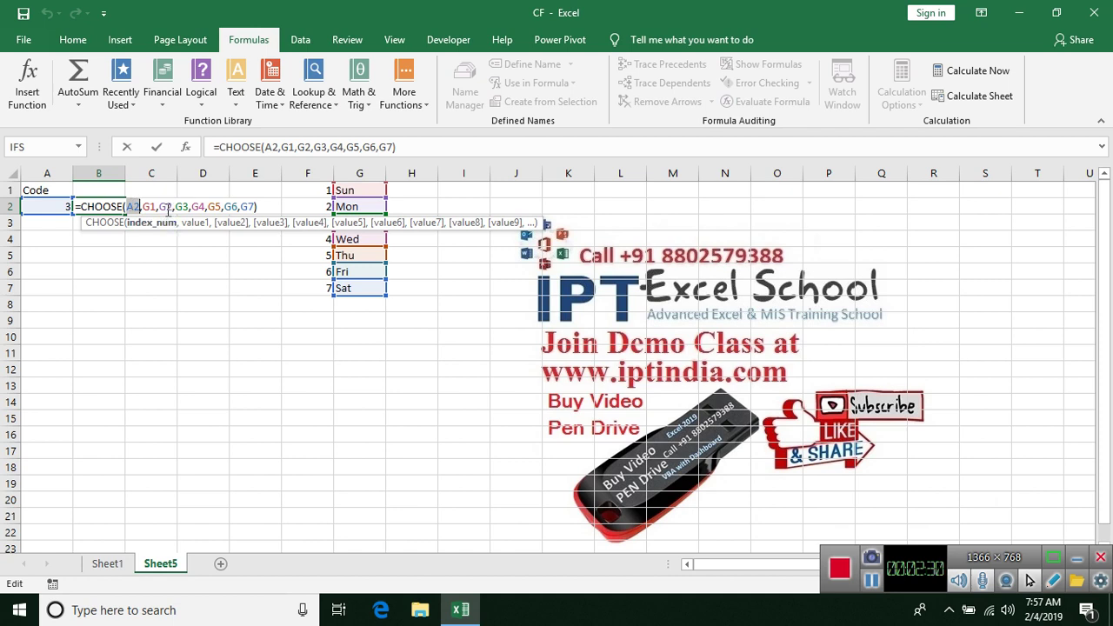
left_click(148, 206)
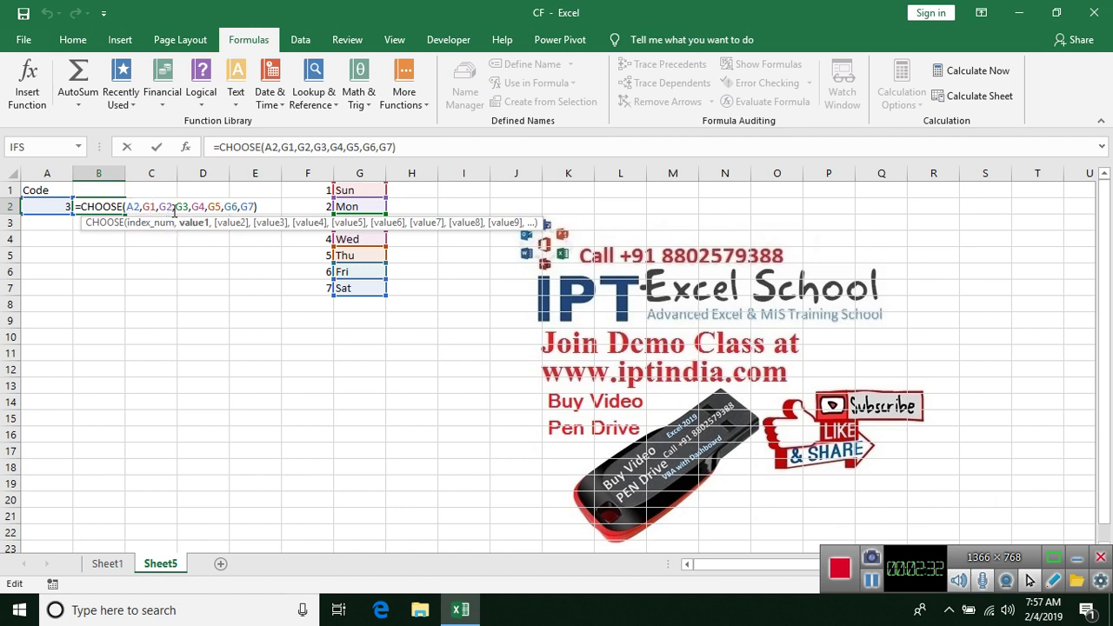
left_click(167, 207)
left_click(184, 207)
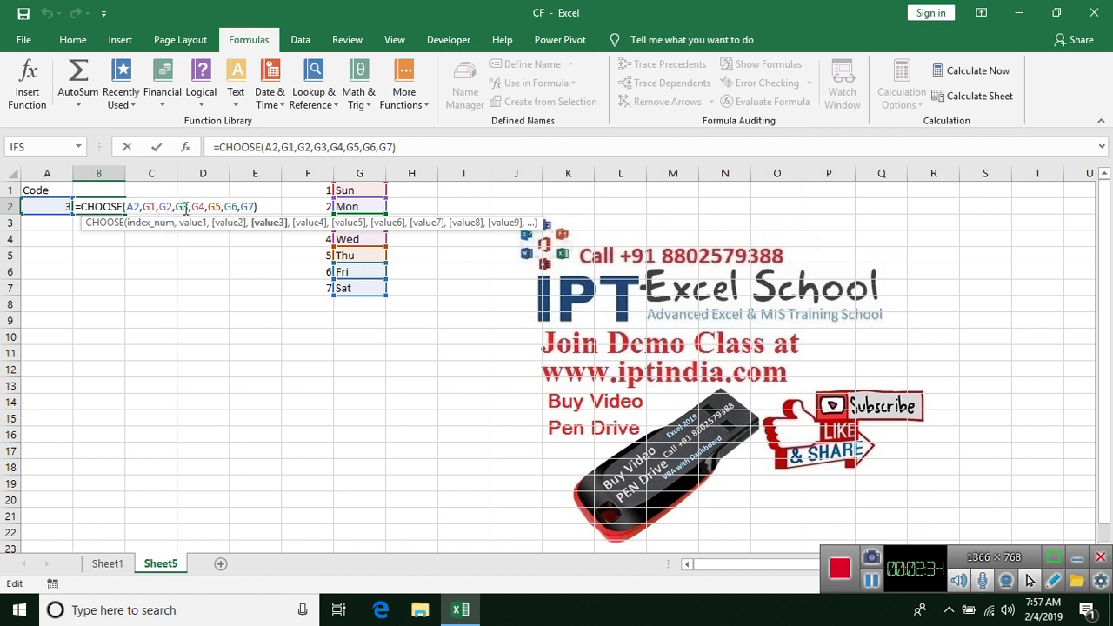
key("ctrl+Return")
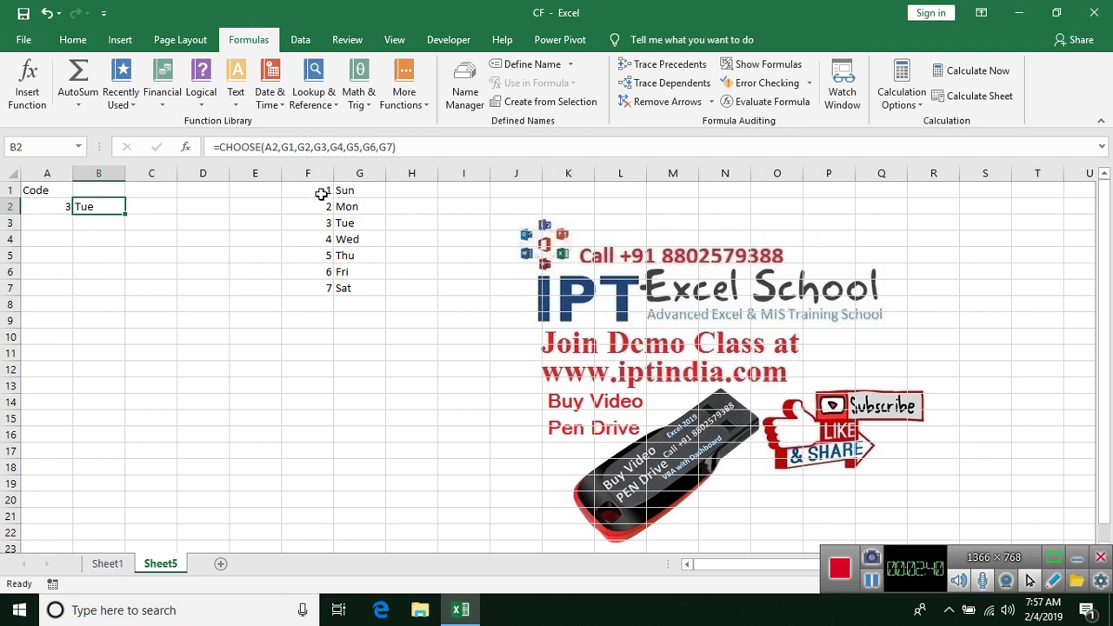
Change the codes in F1, F2 and F3 to 100, 120 and 140.
left_click(321, 192)
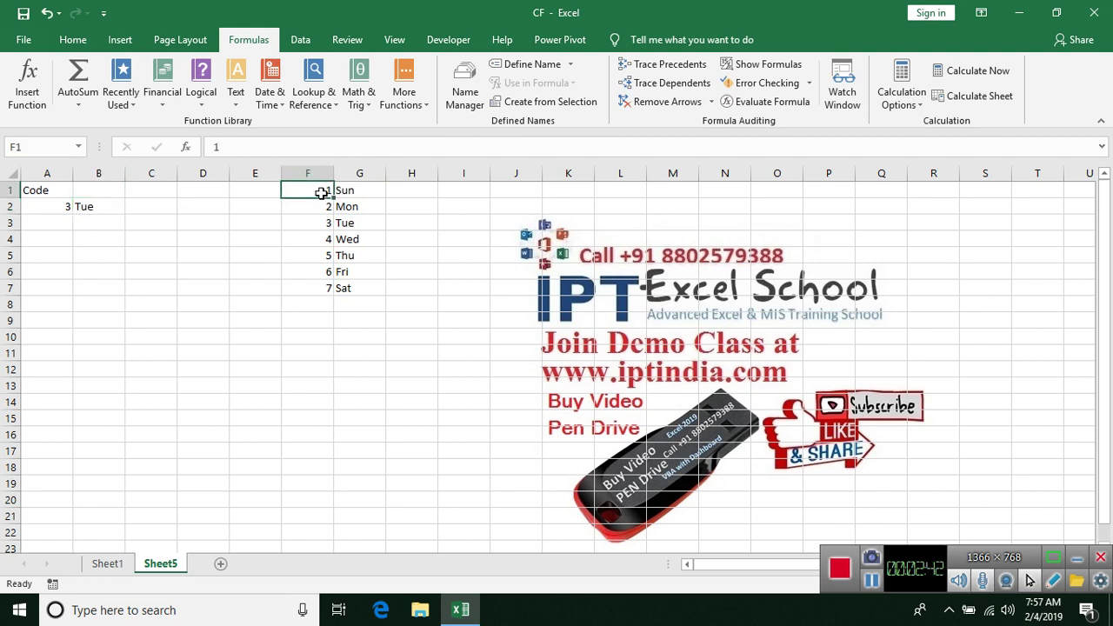
type("1")
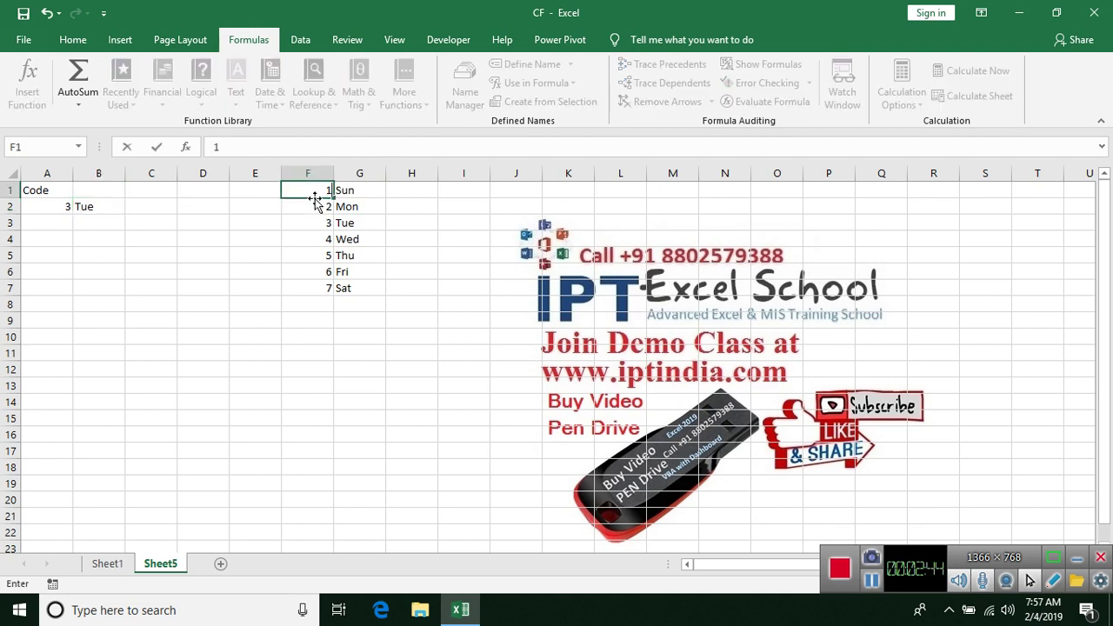
type("00")
key("Return")
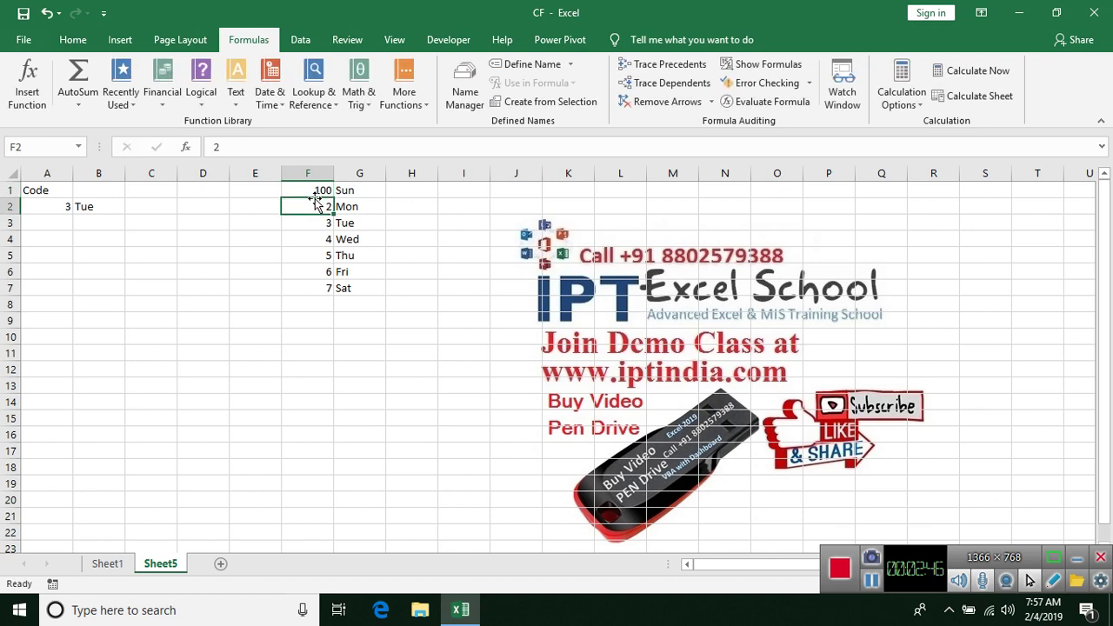
type("120")
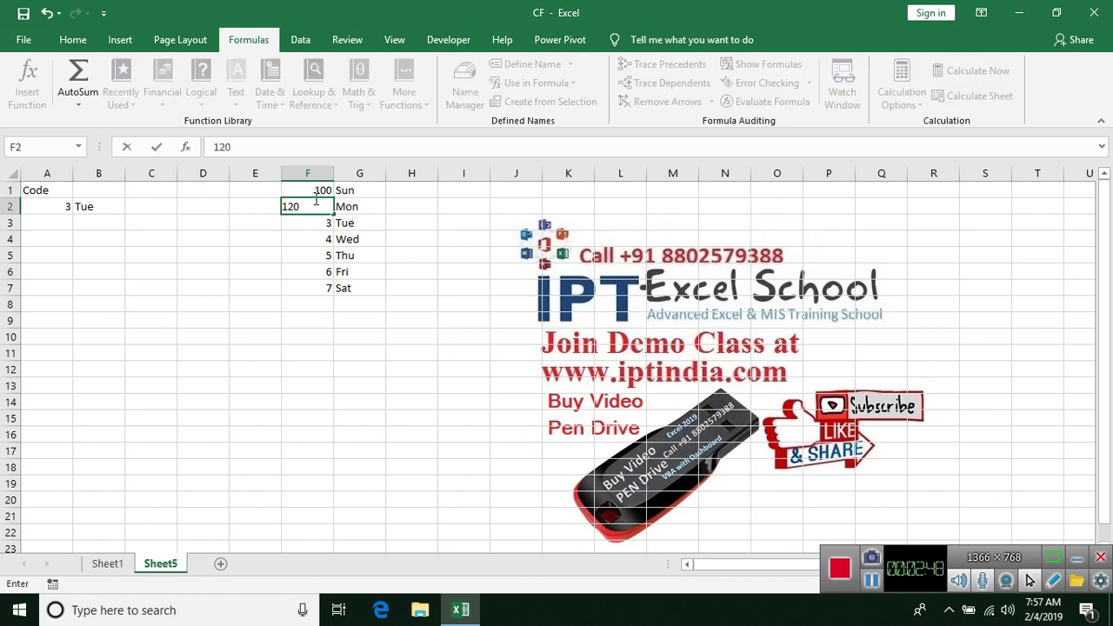
key("Return")
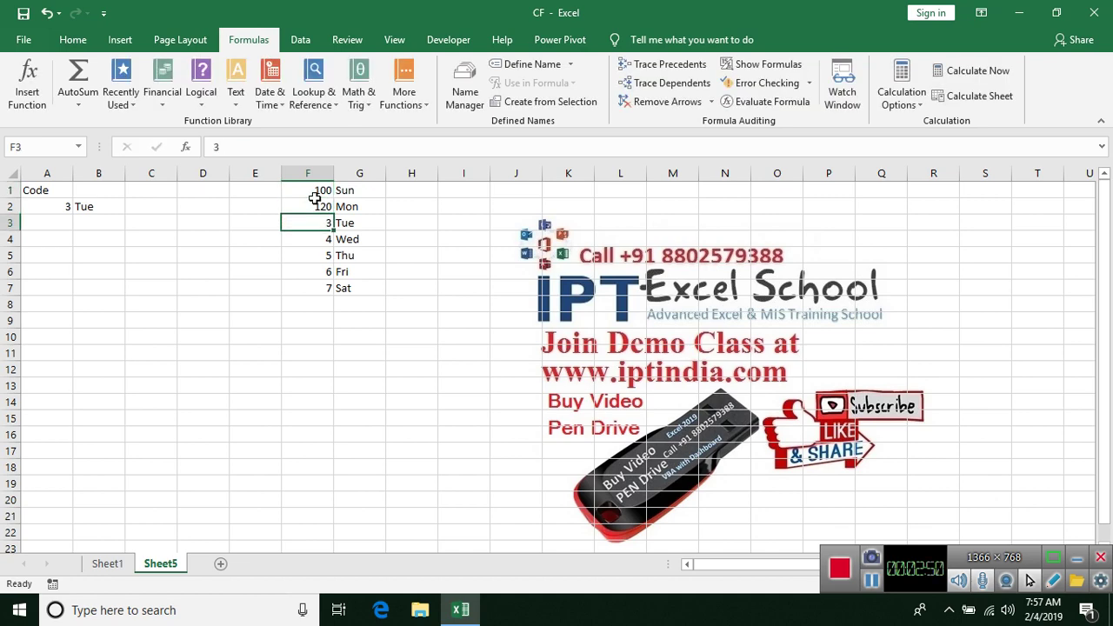
type("140")
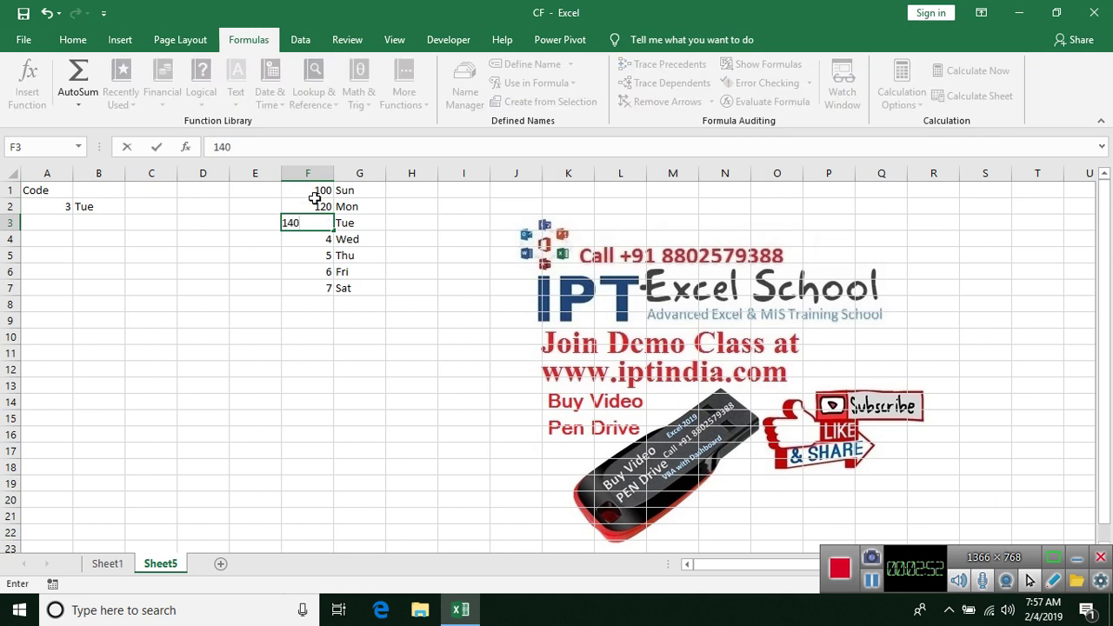
key("Up")
key("Left")
key("Left")
key("Left")
key("Left")
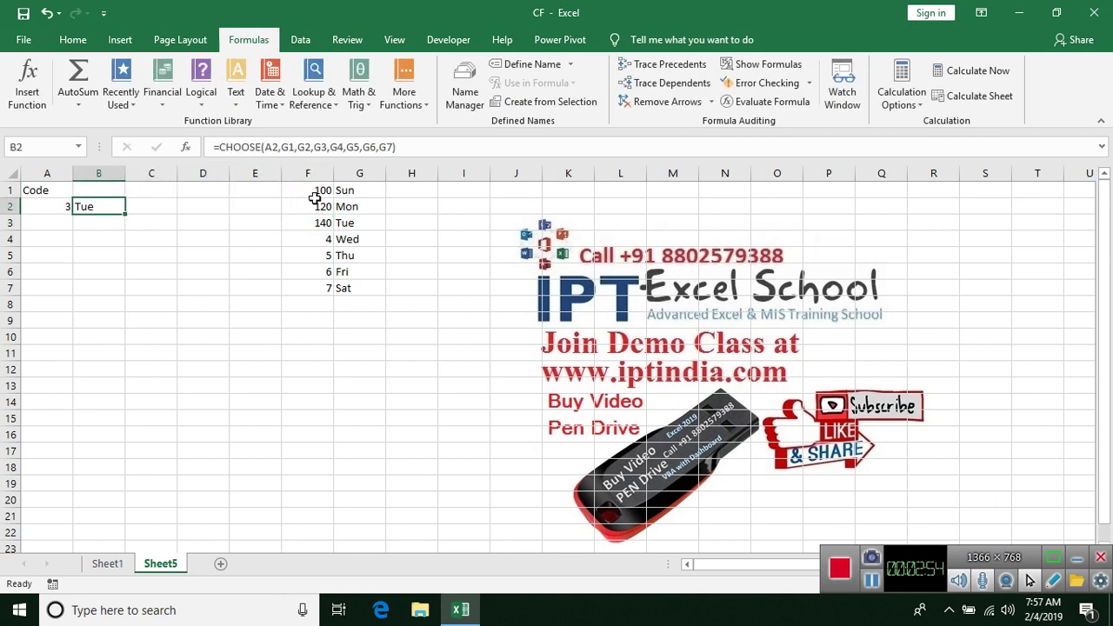
Move the CHOOSE formula from B2 to C2.
key("ctrl+c")
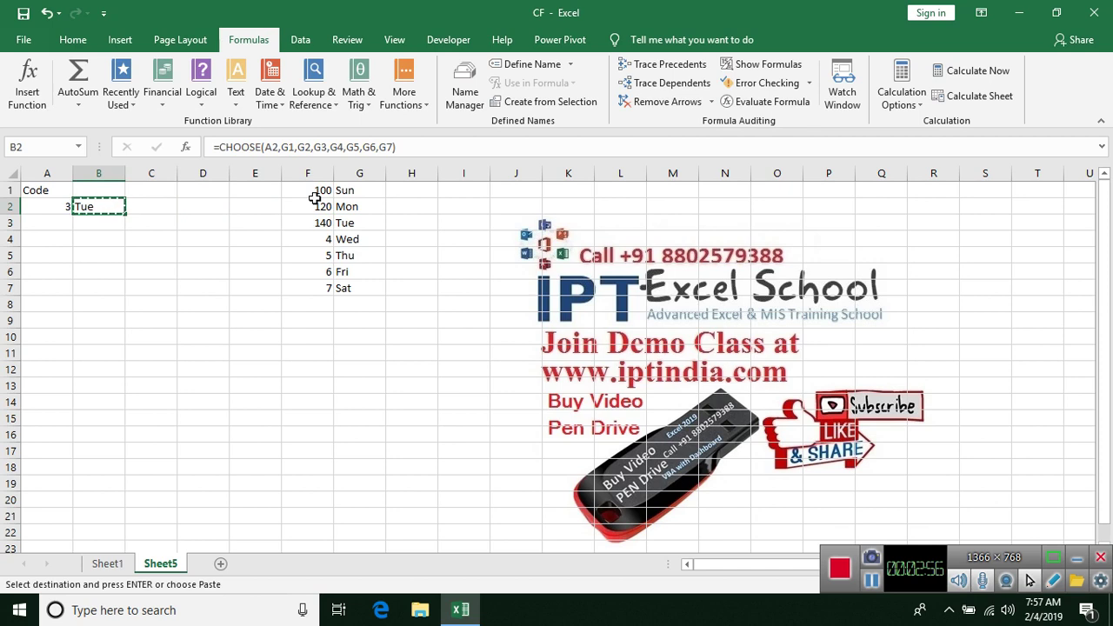
key("Right")
key("ctrl+v")
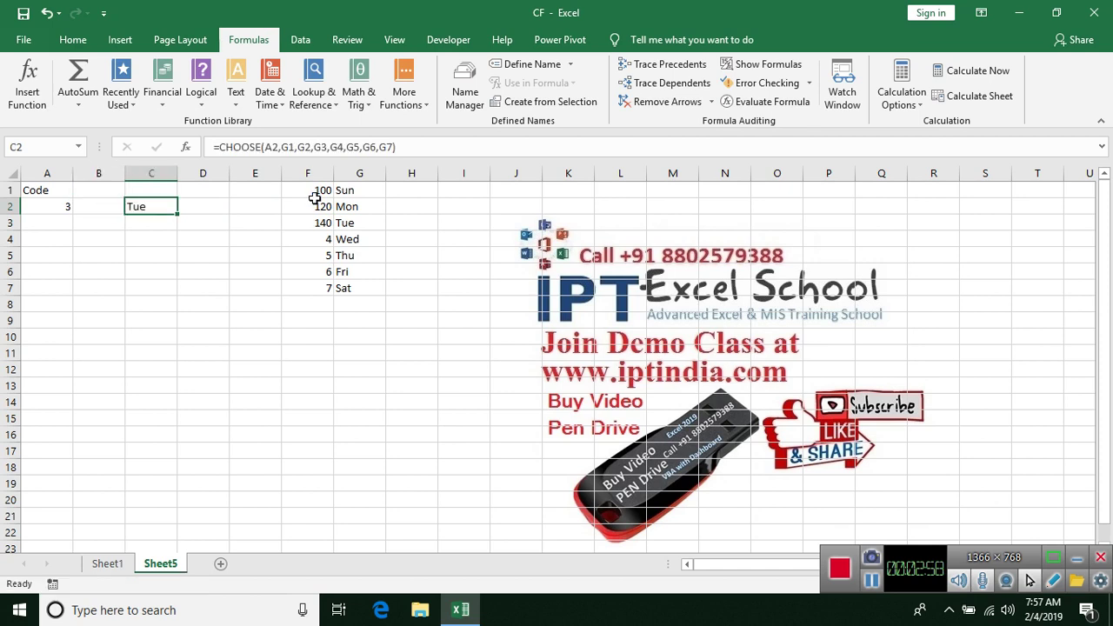
key("Left")
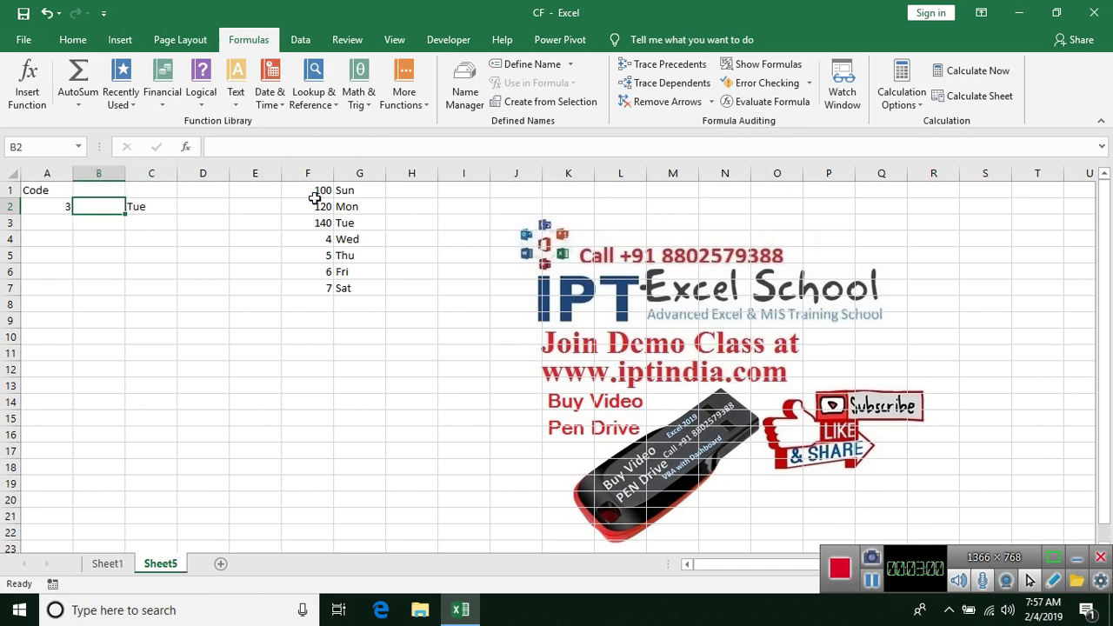
Set the code in A2 to 120, so C2's CHOOSE shows #VALUE!
left_click(62, 208)
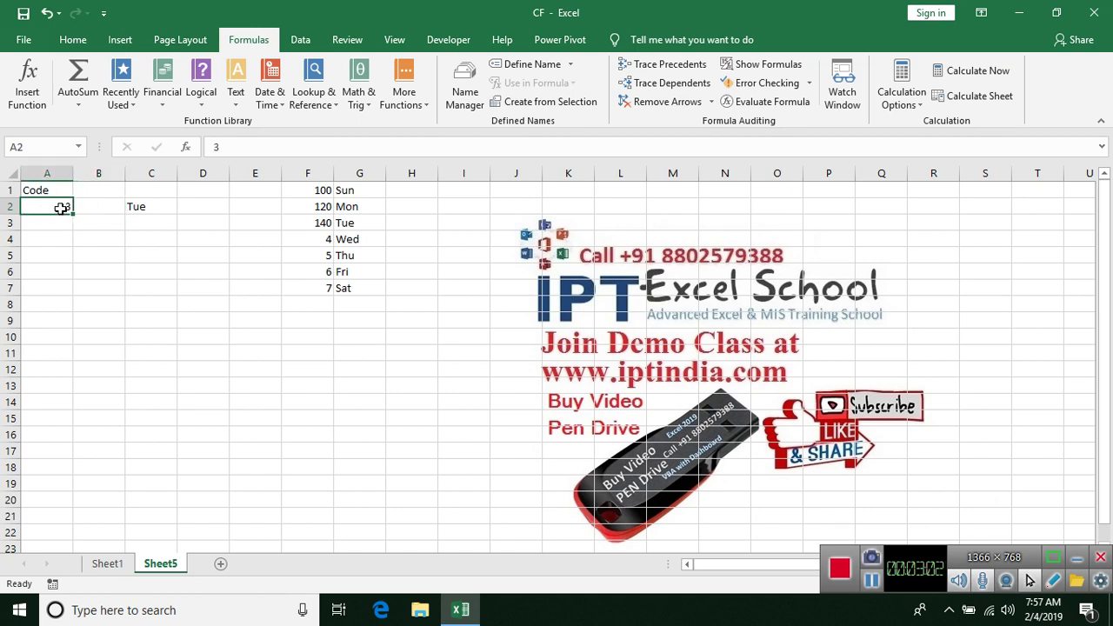
type("120")
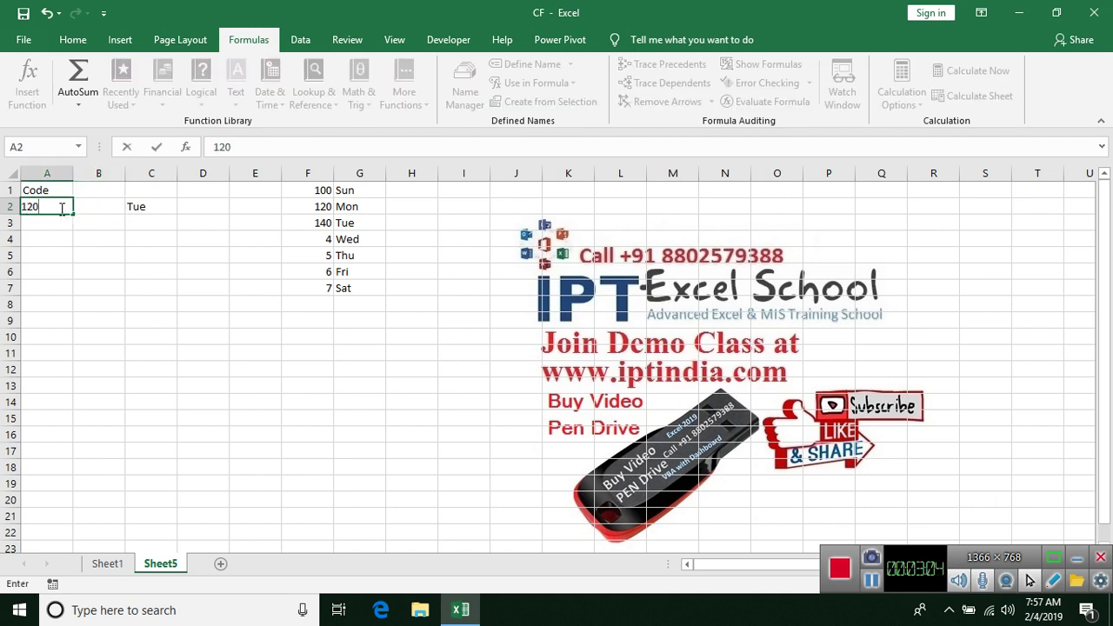
left_click(141, 247)
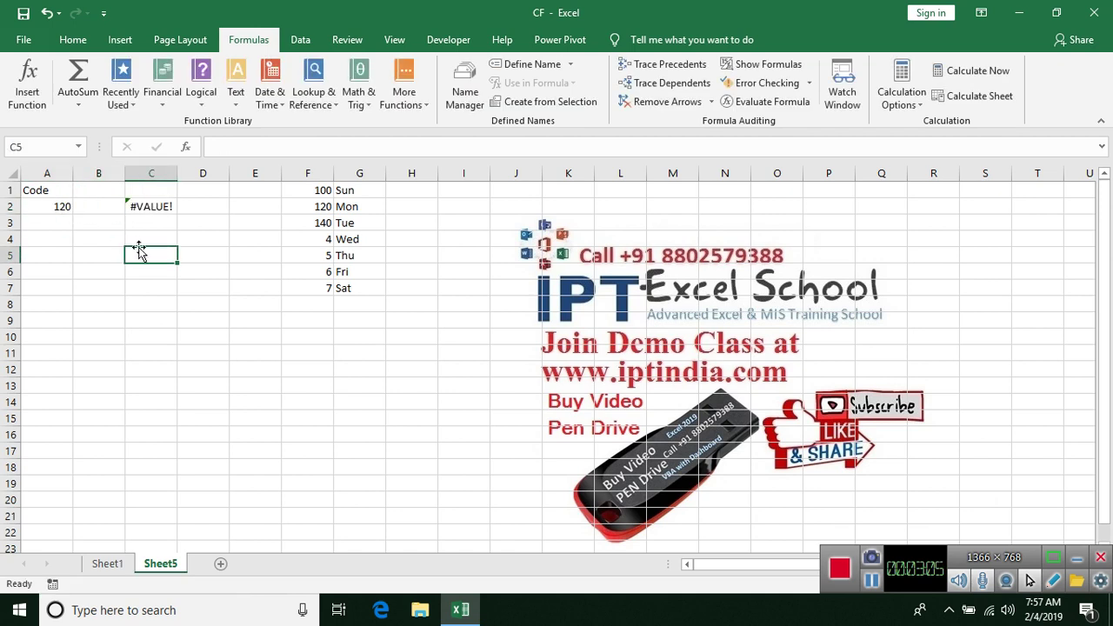
left_click(322, 206)
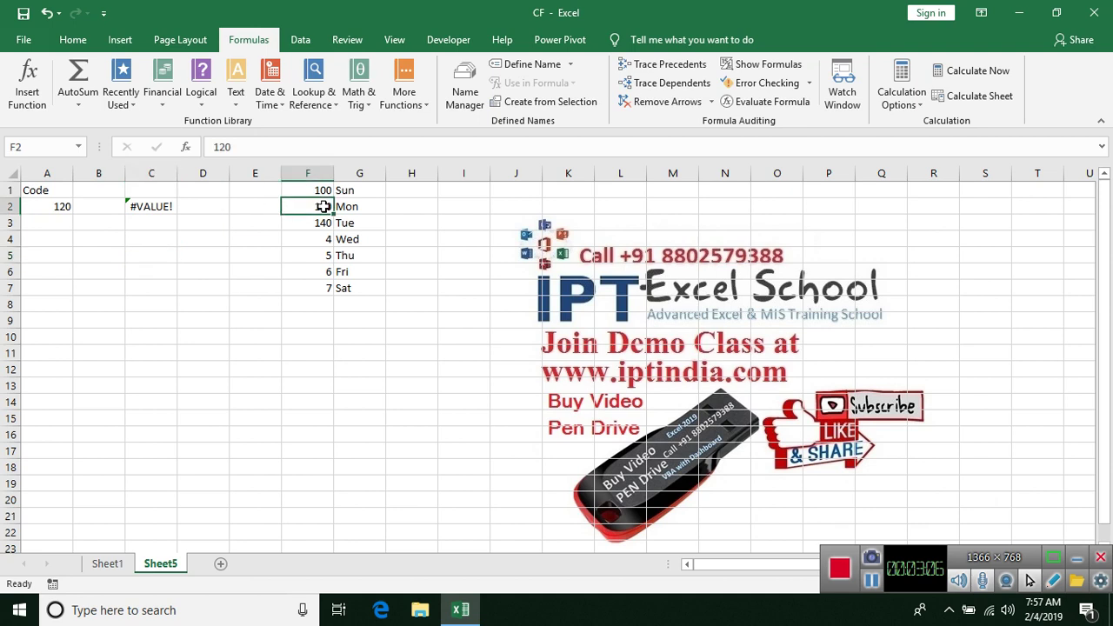
left_click(107, 206)
Start =SWITCH(A2,F1,G1,F2,G2 in B2, mapping code 100 to Sun and 120 to Mon.
type("=")
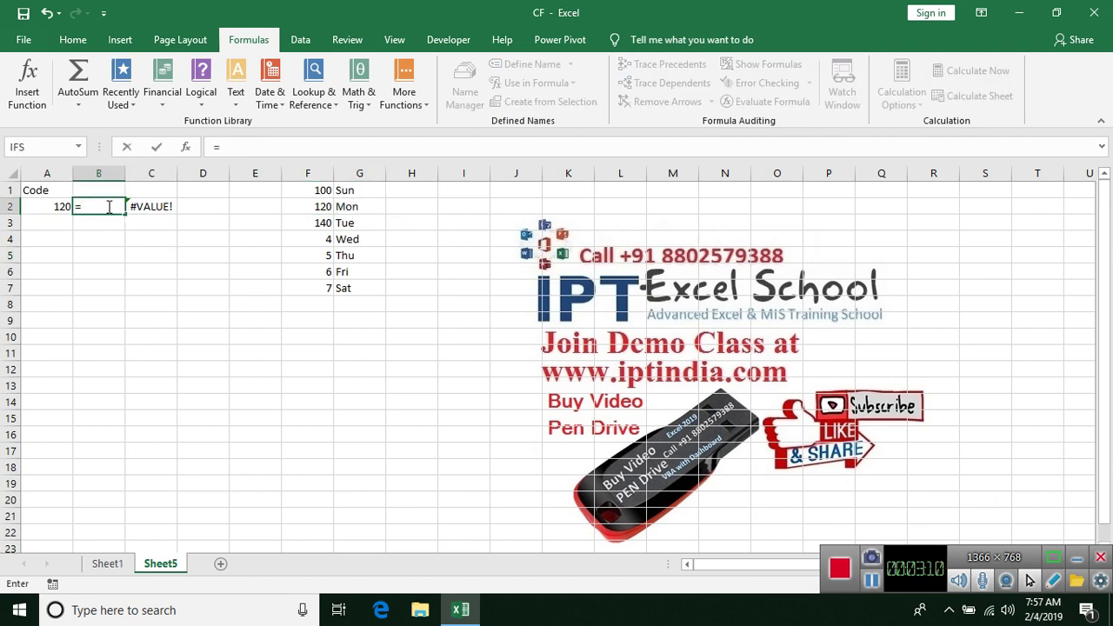
type("swi")
key("Tab")
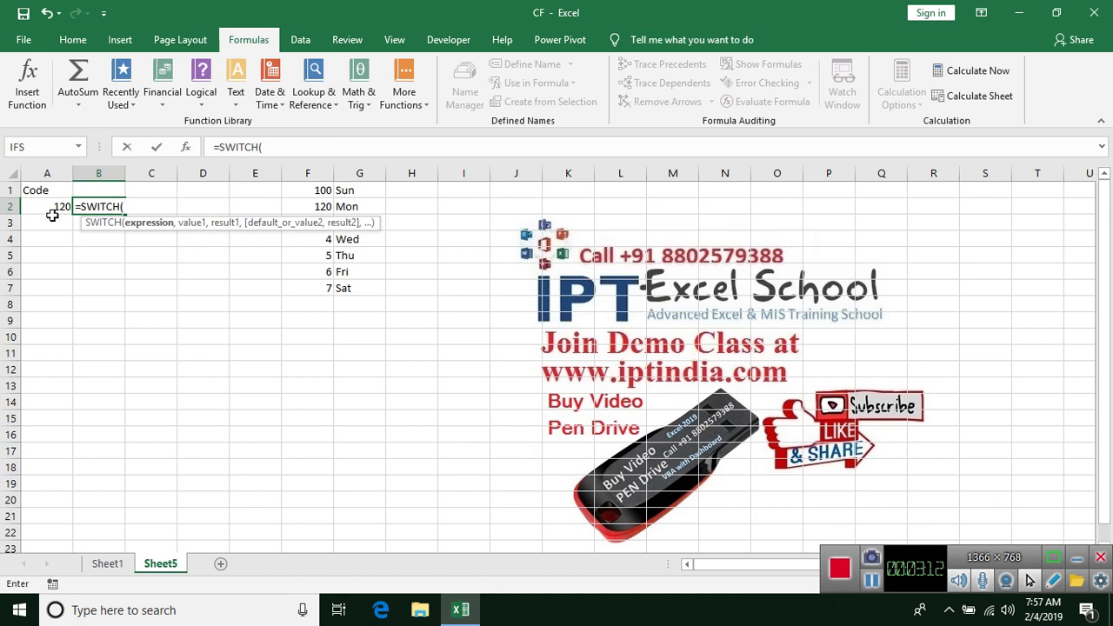
left_click(39, 211)
type(",")
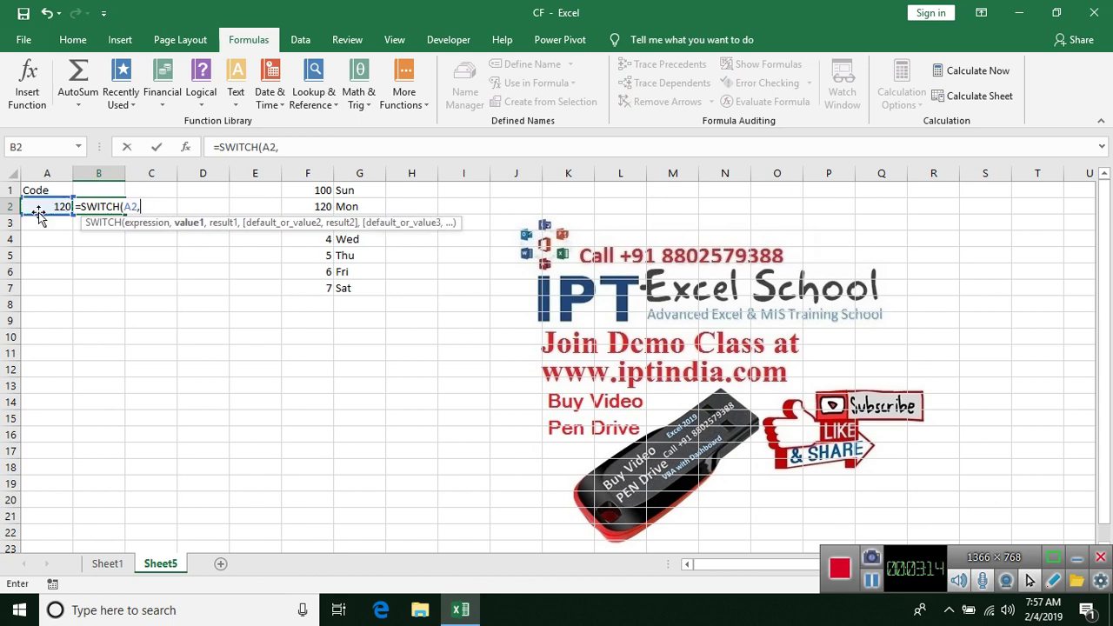
left_click(306, 189)
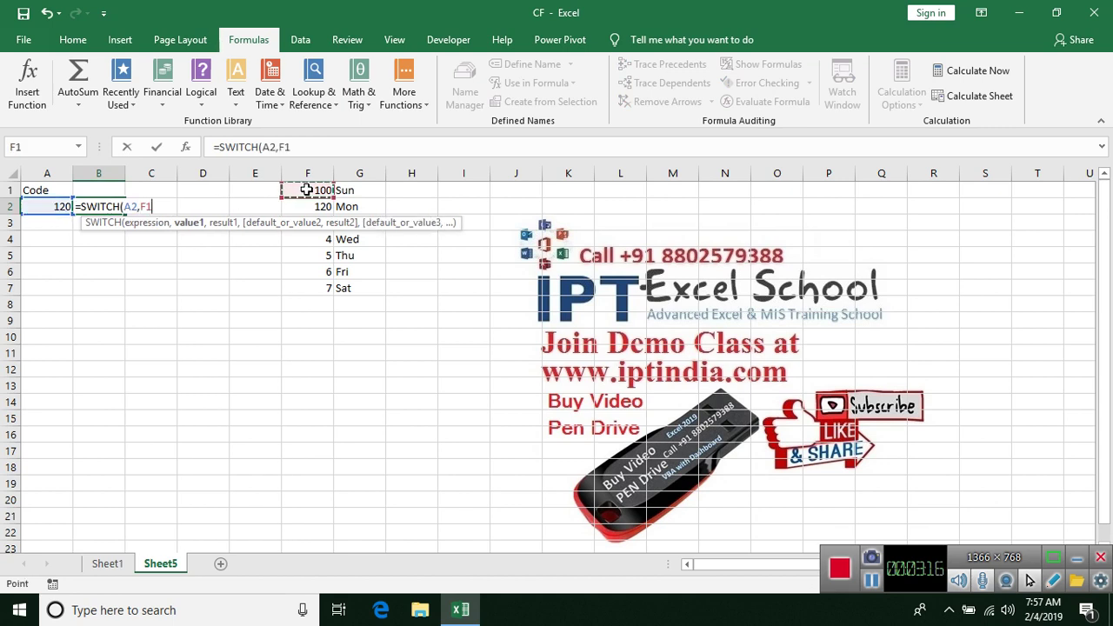
type(",")
left_click(345, 191)
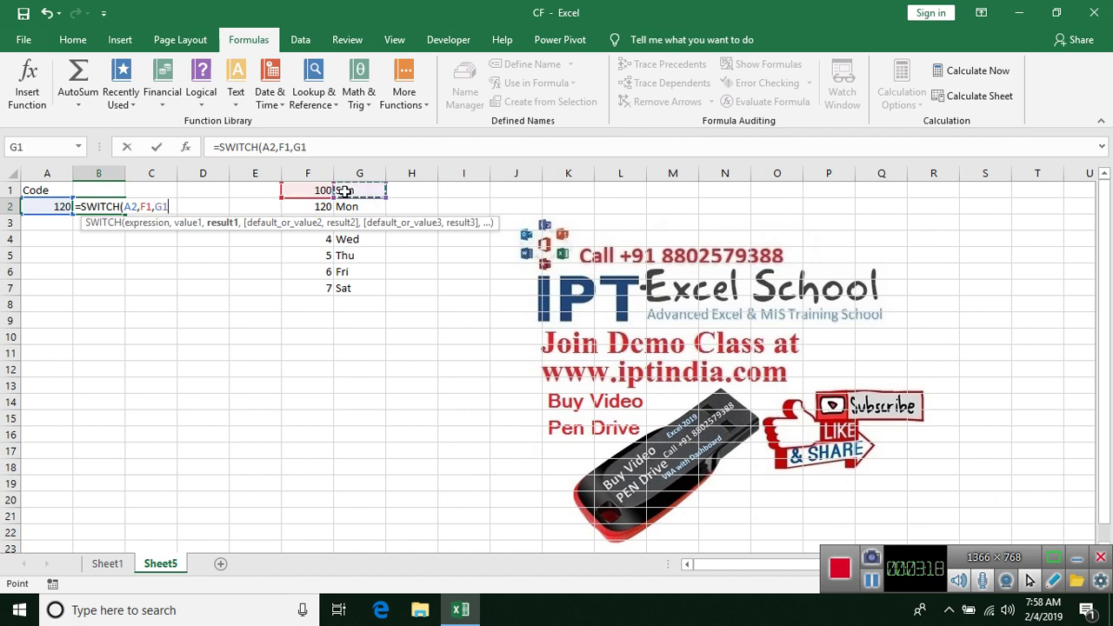
type(",")
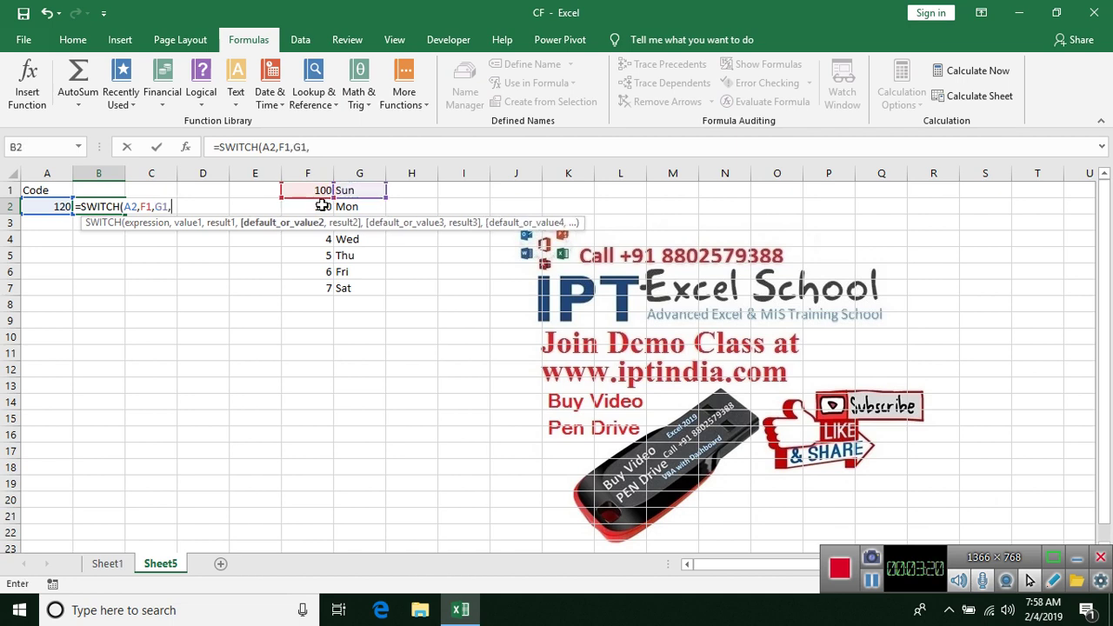
left_click(322, 207)
type(",")
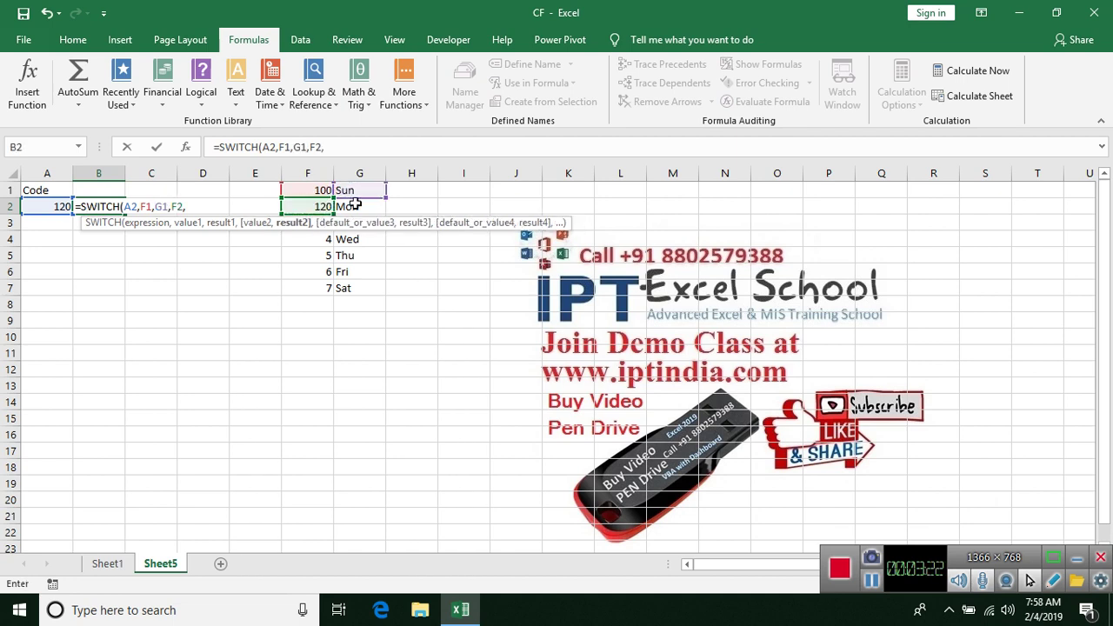
left_click(354, 203)
type(",")
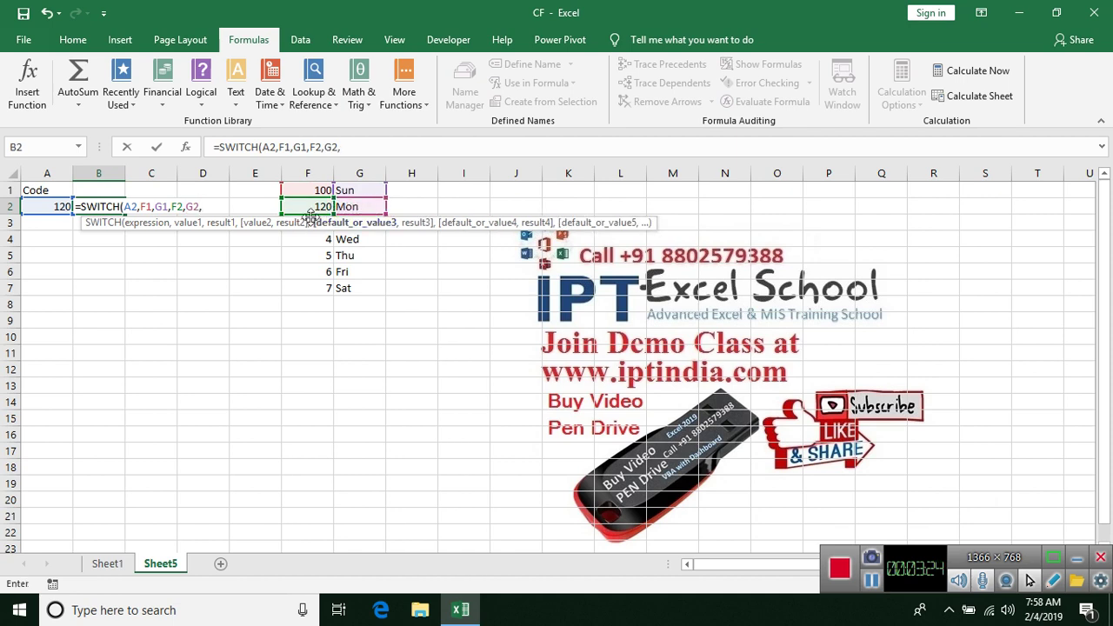
Add F3 with a day cell as the third pair and commit the formula, showing Mon.
left_click(296, 237)
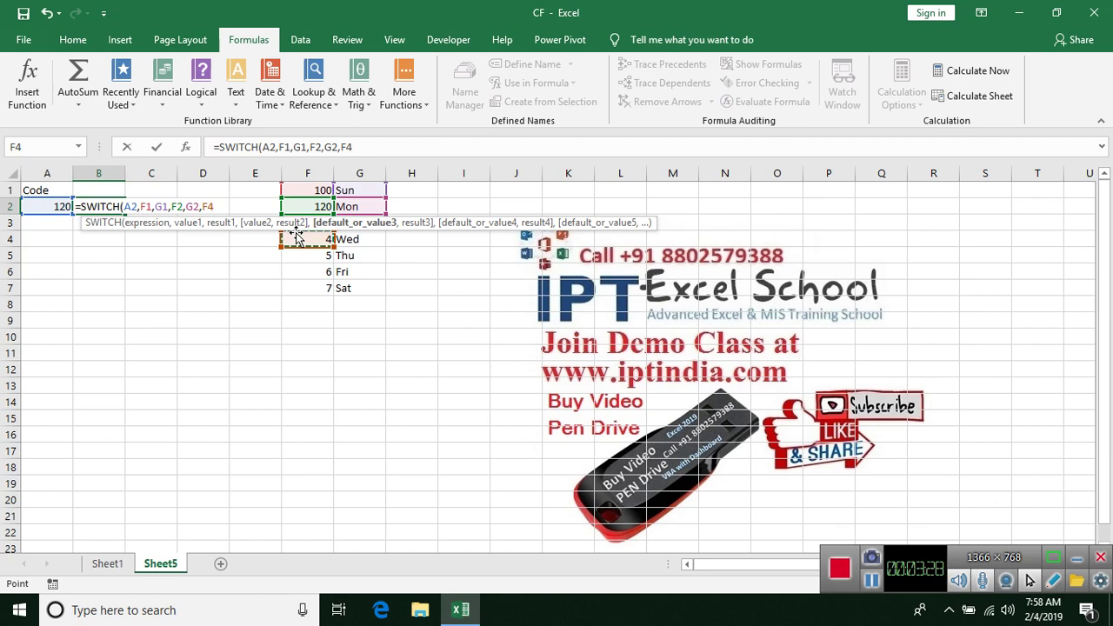
key("Up")
type(",")
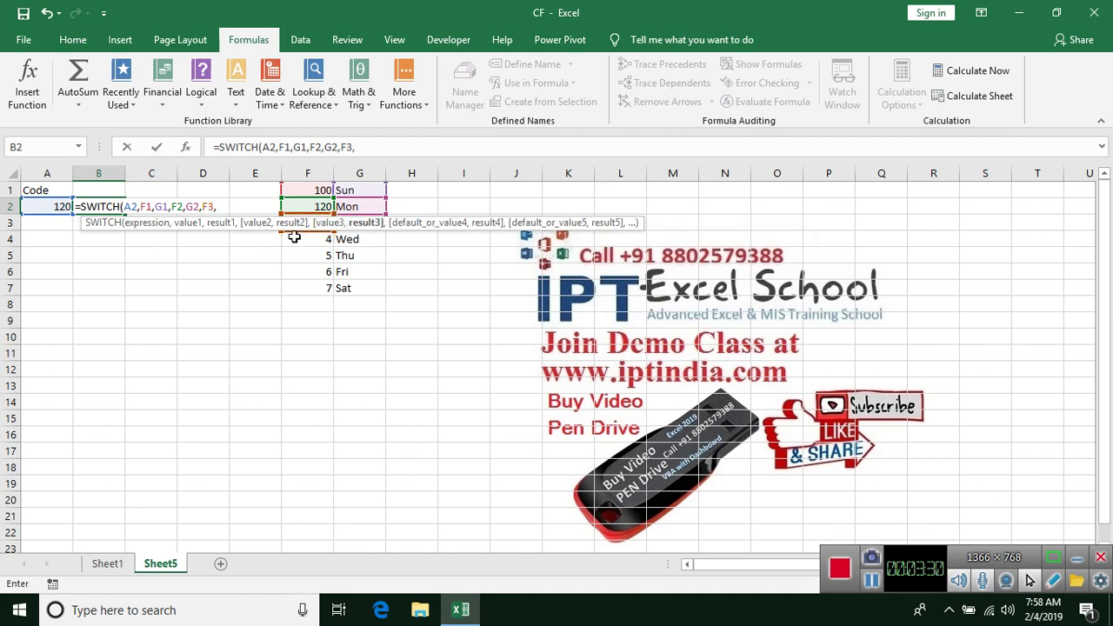
left_click(348, 244)
key("Return")
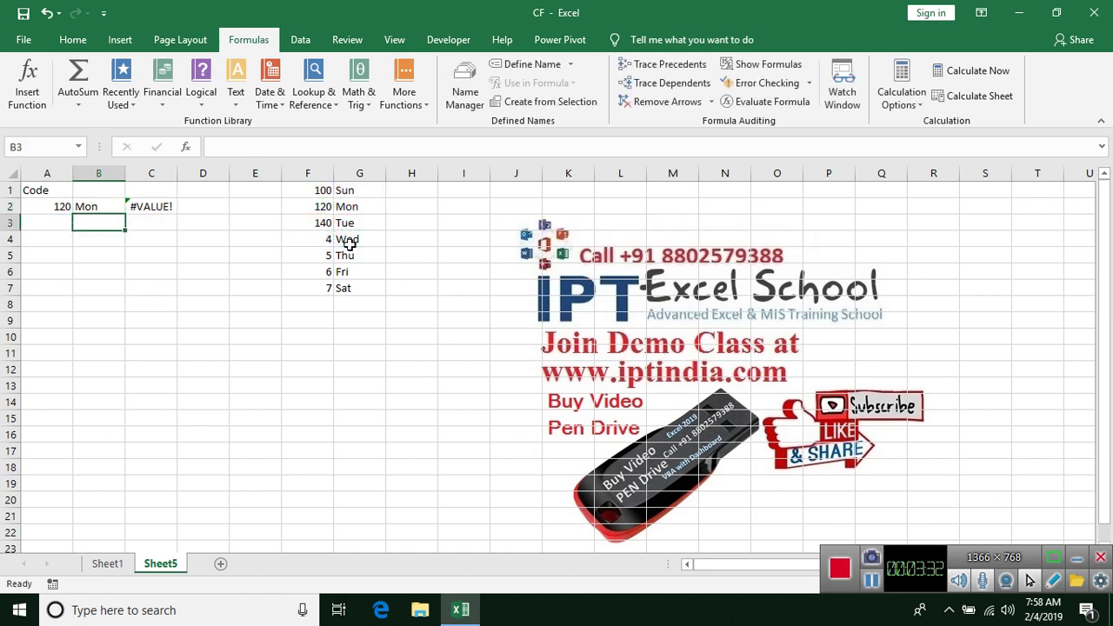
key("Up")
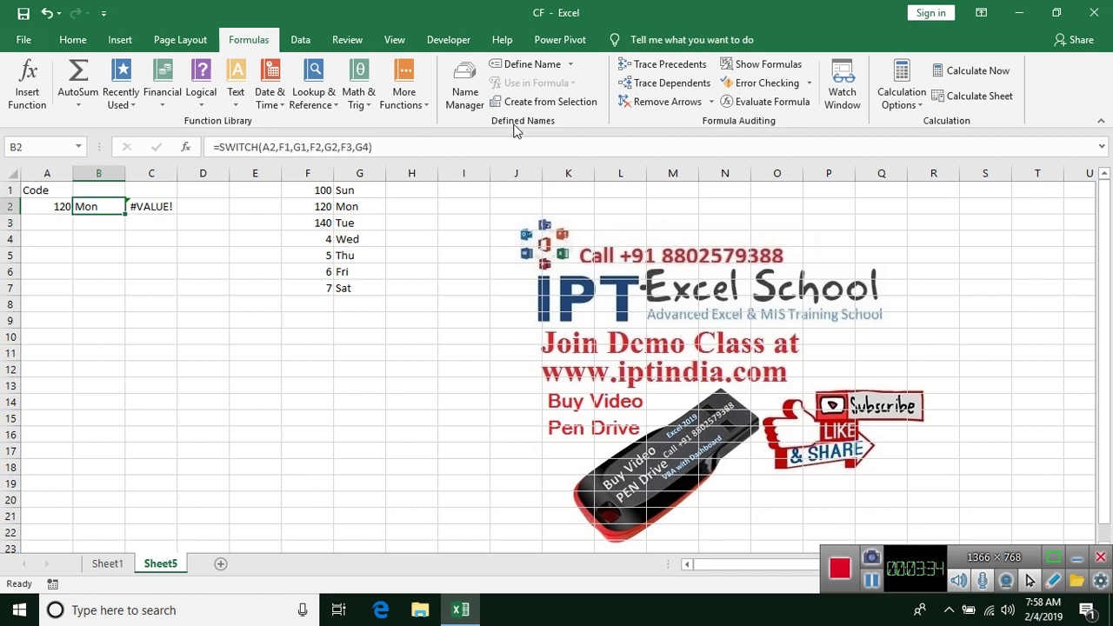
Correct the third SWITCH result to G3 and add the F4/G4 and F5/G5 pairs.
left_click(338, 147)
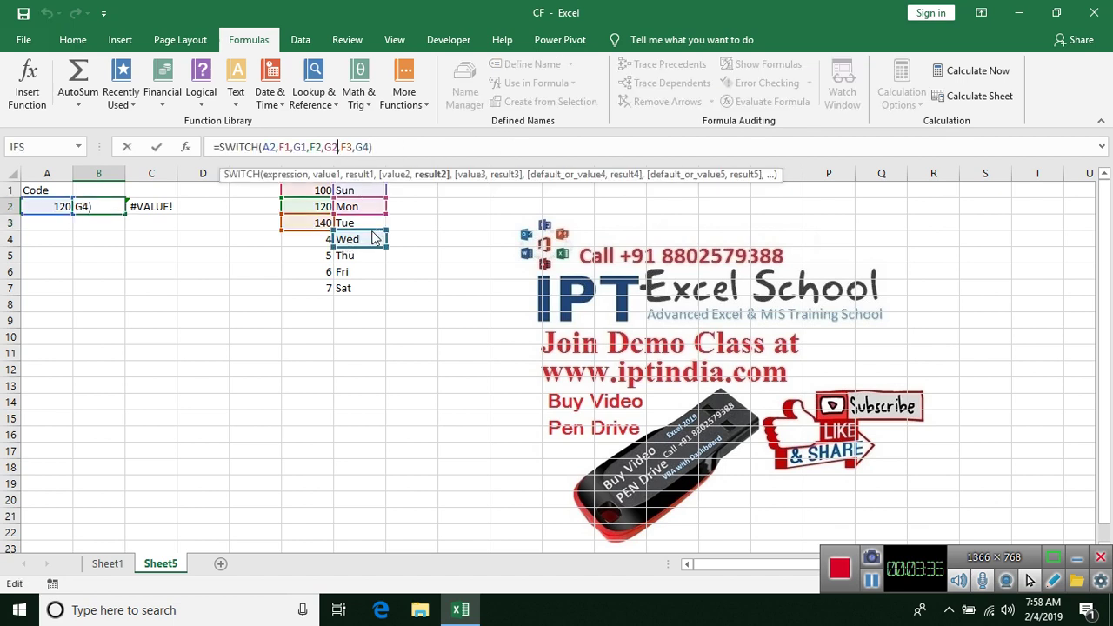
left_click(371, 228)
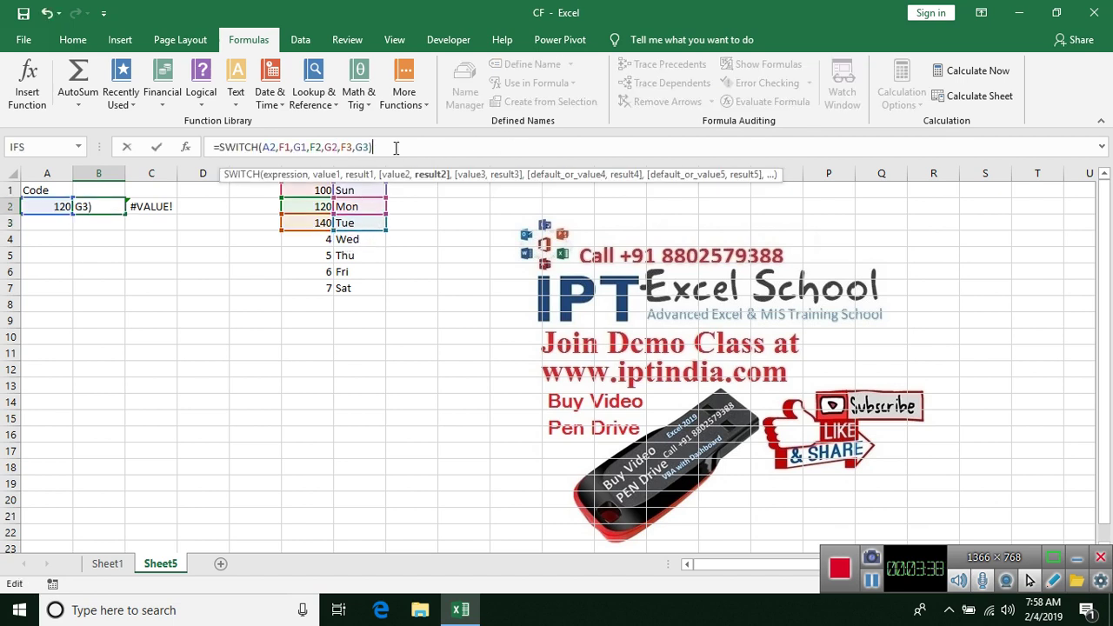
key("BackSpace")
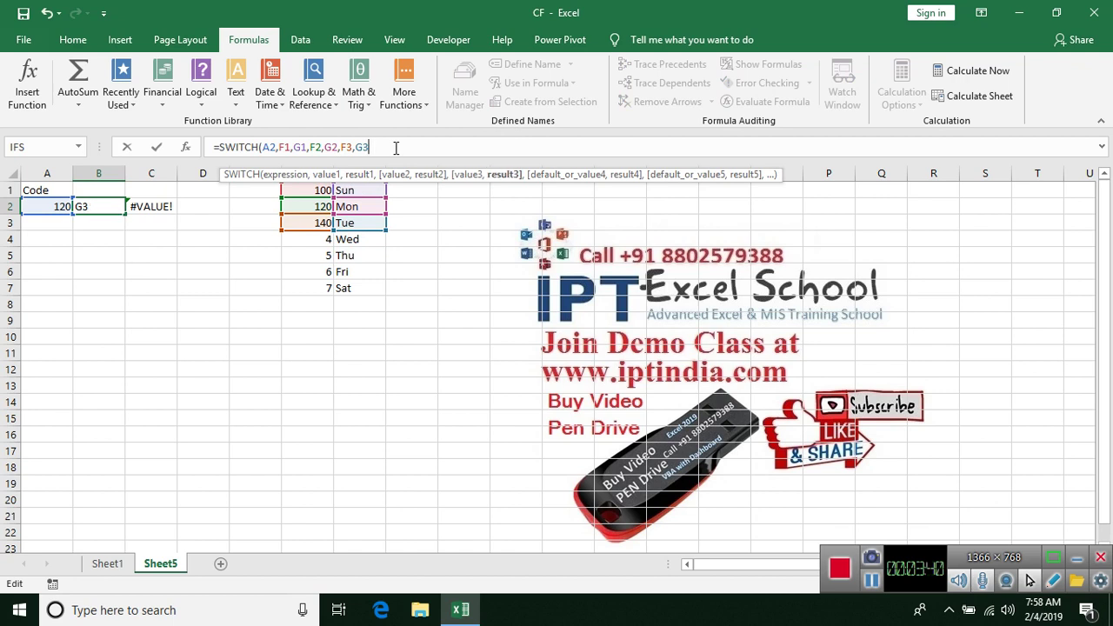
type(",")
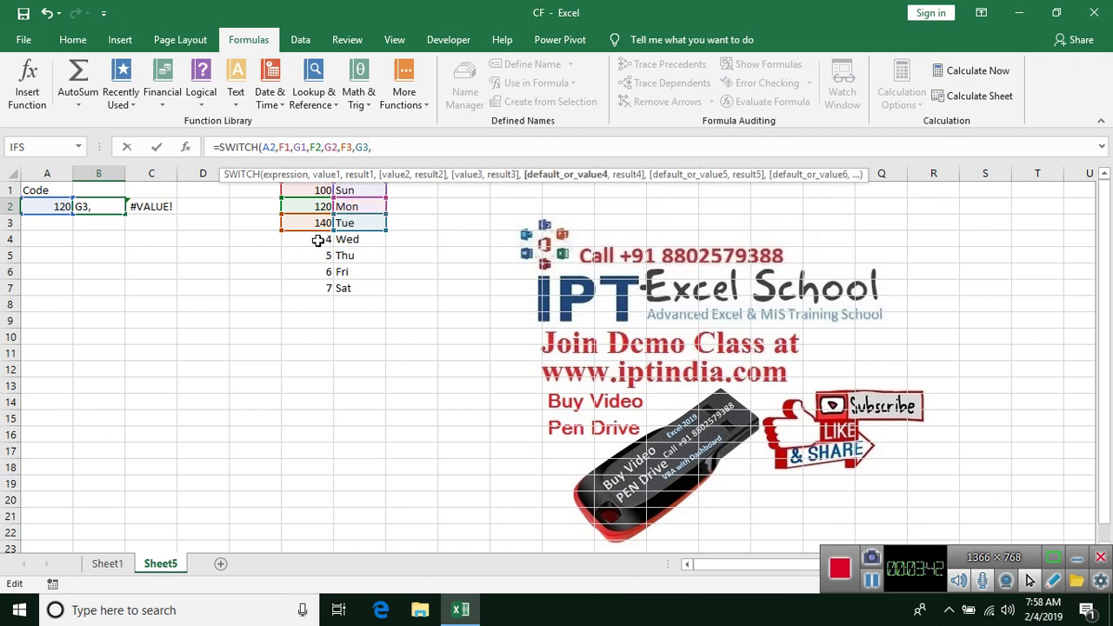
left_click(318, 241)
type(",")
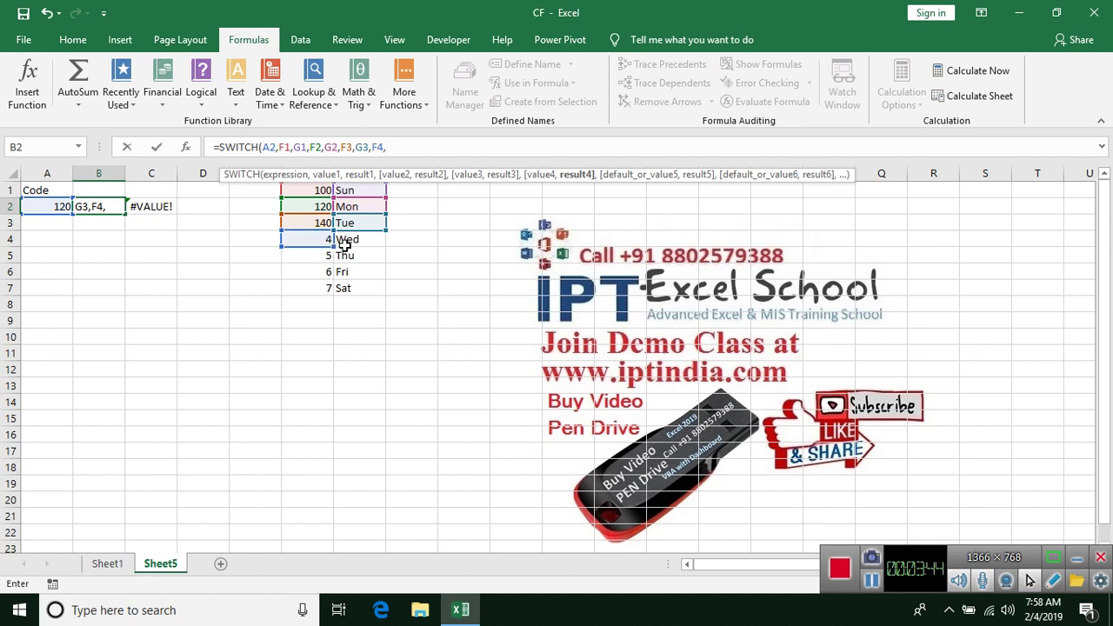
left_click(345, 243)
type(",")
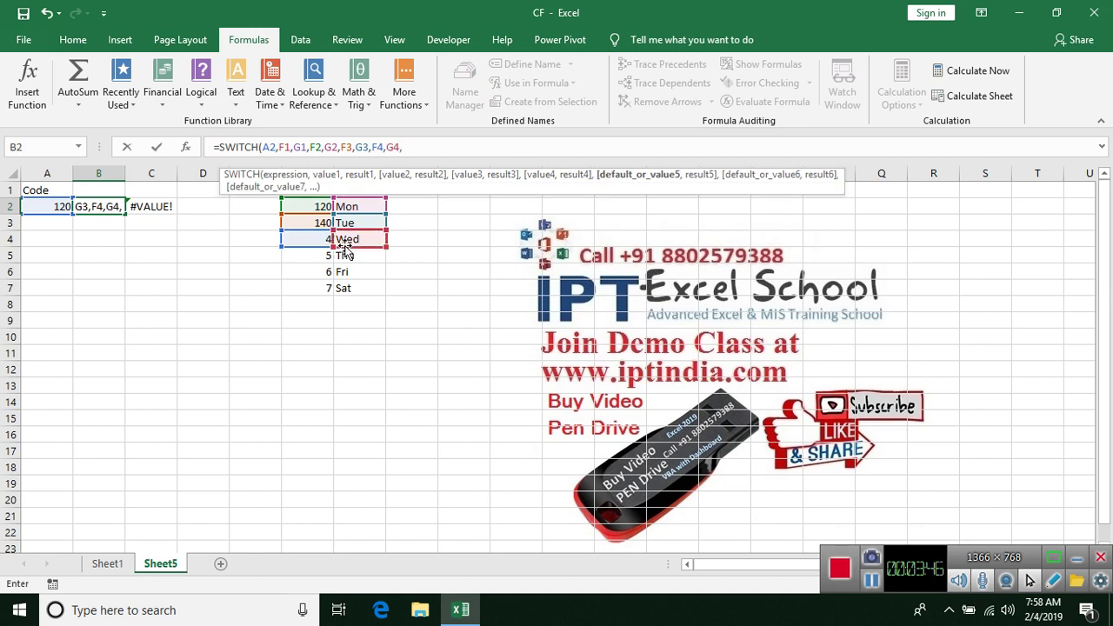
left_click(322, 257)
type(",")
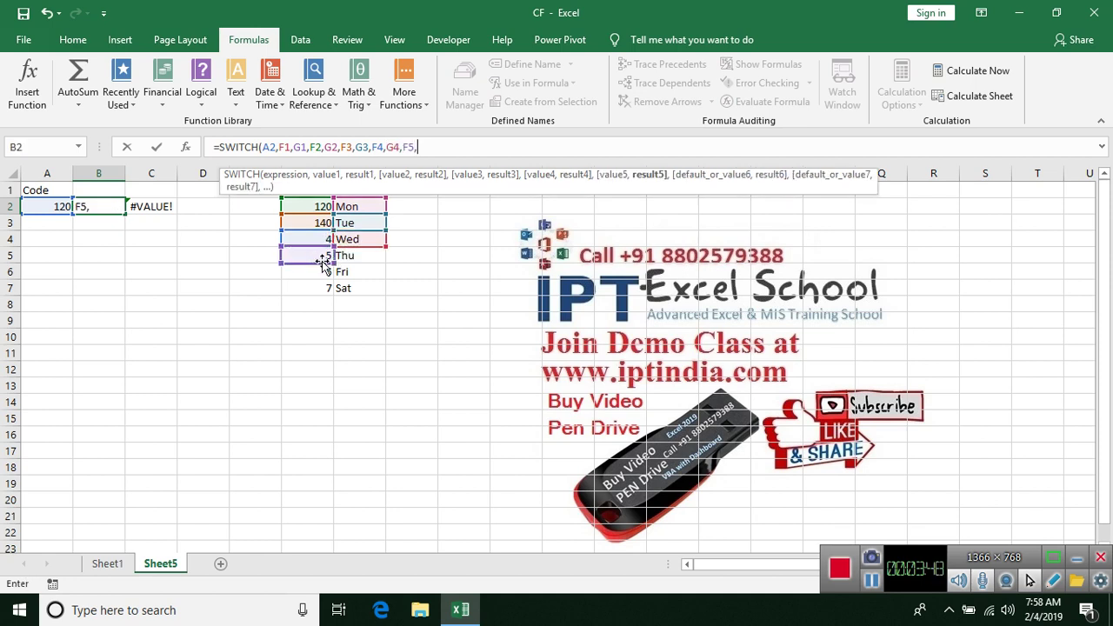
left_click(347, 259)
Add the F6/G6 and F7/G7 pairs and close the SWITCH formula.
type(",")
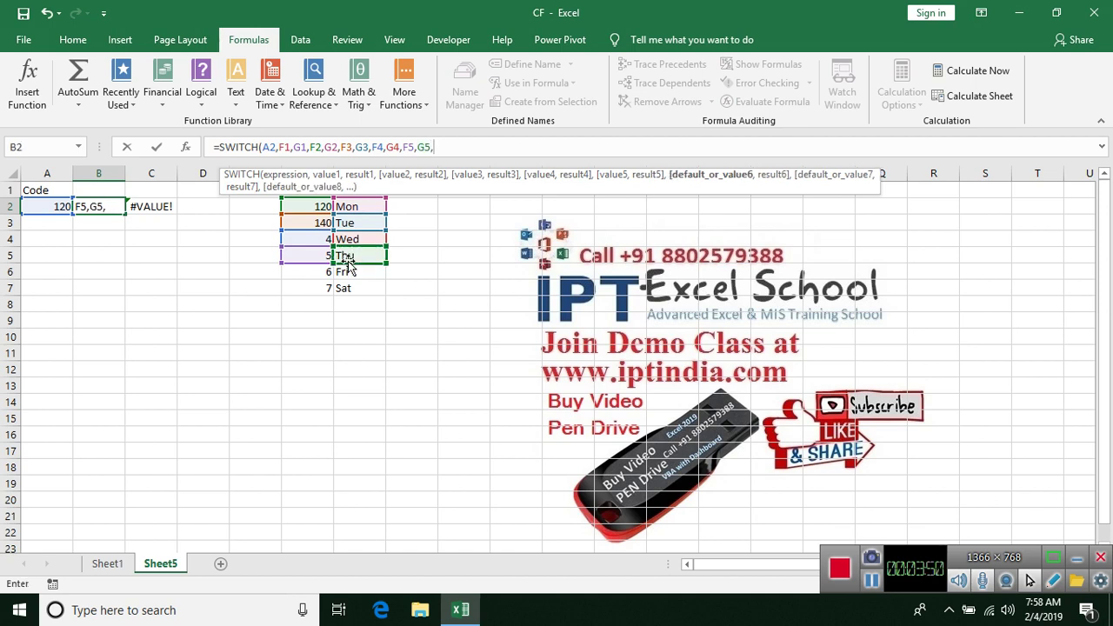
left_click(320, 274)
type(",")
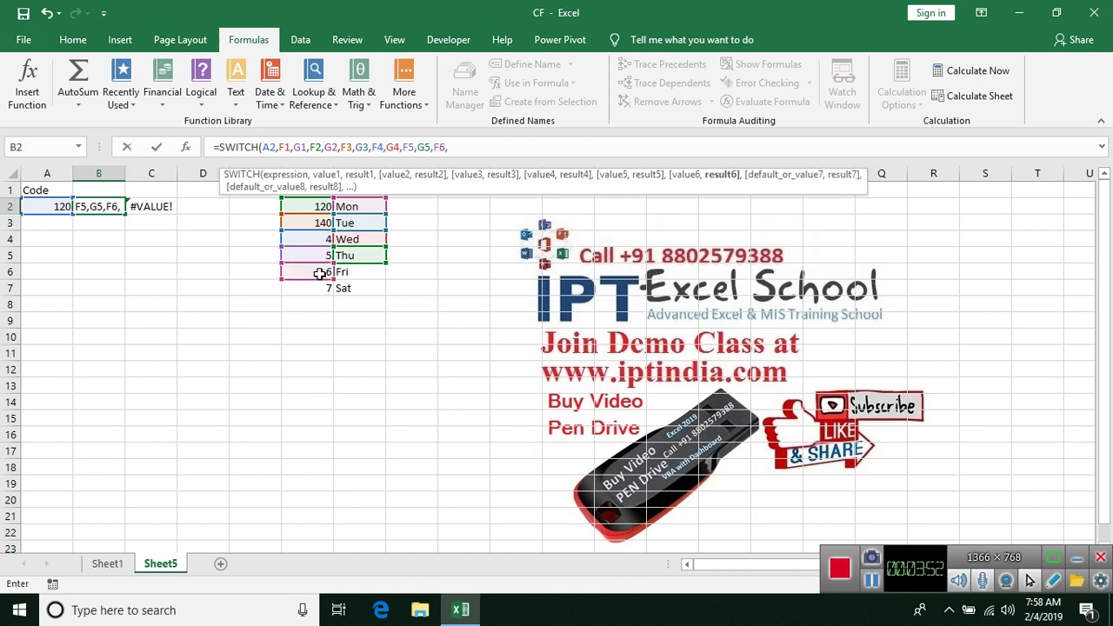
left_click(345, 271)
type(",")
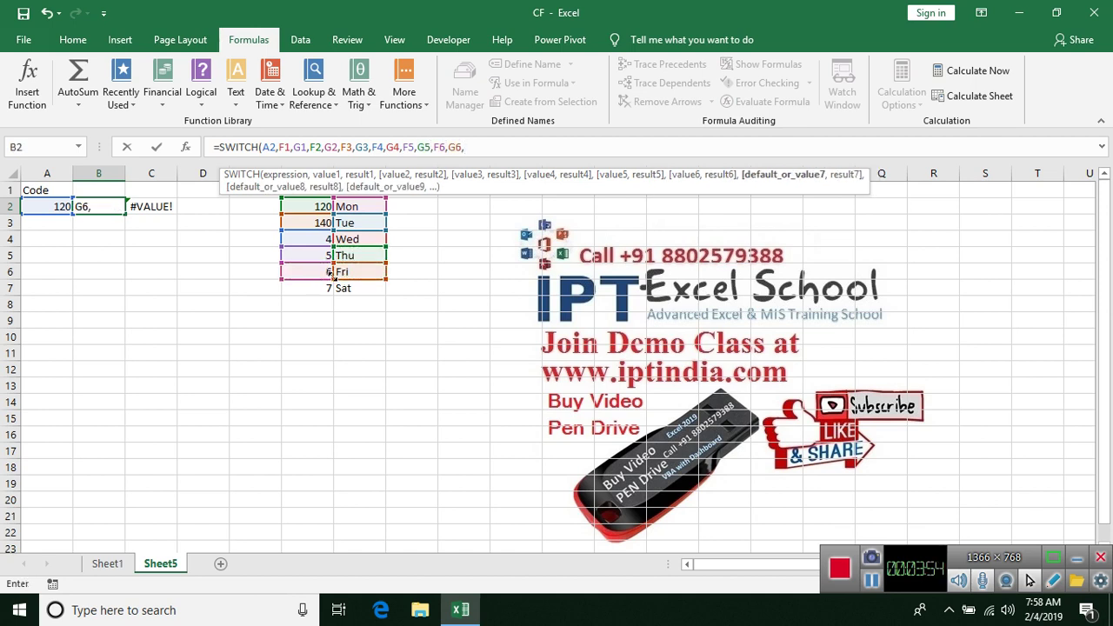
left_click(320, 290)
type(",")
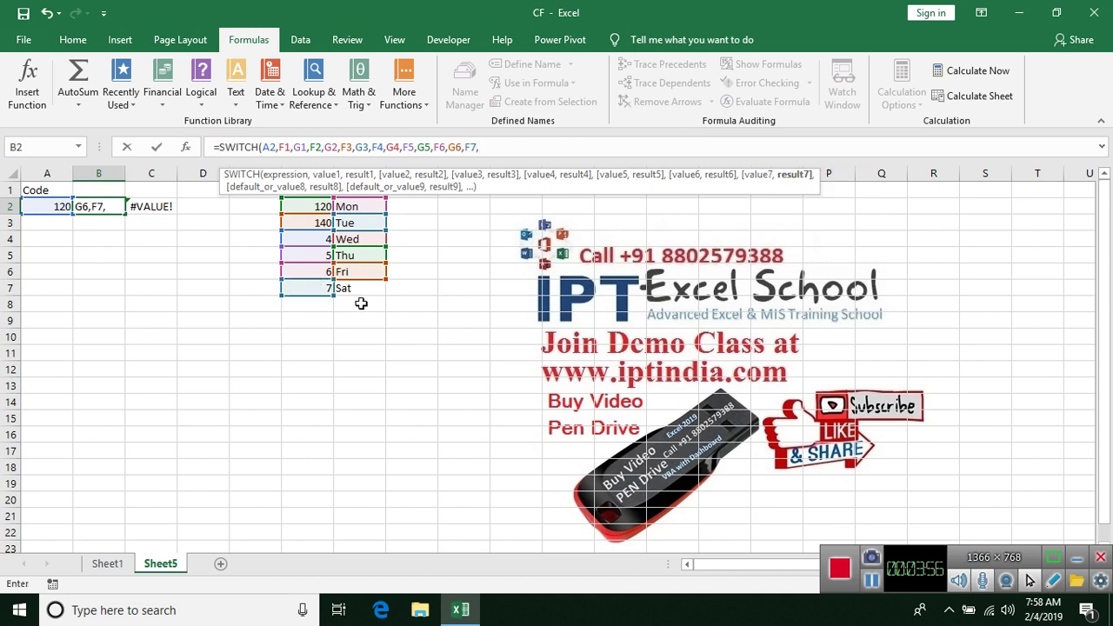
left_click(357, 292)
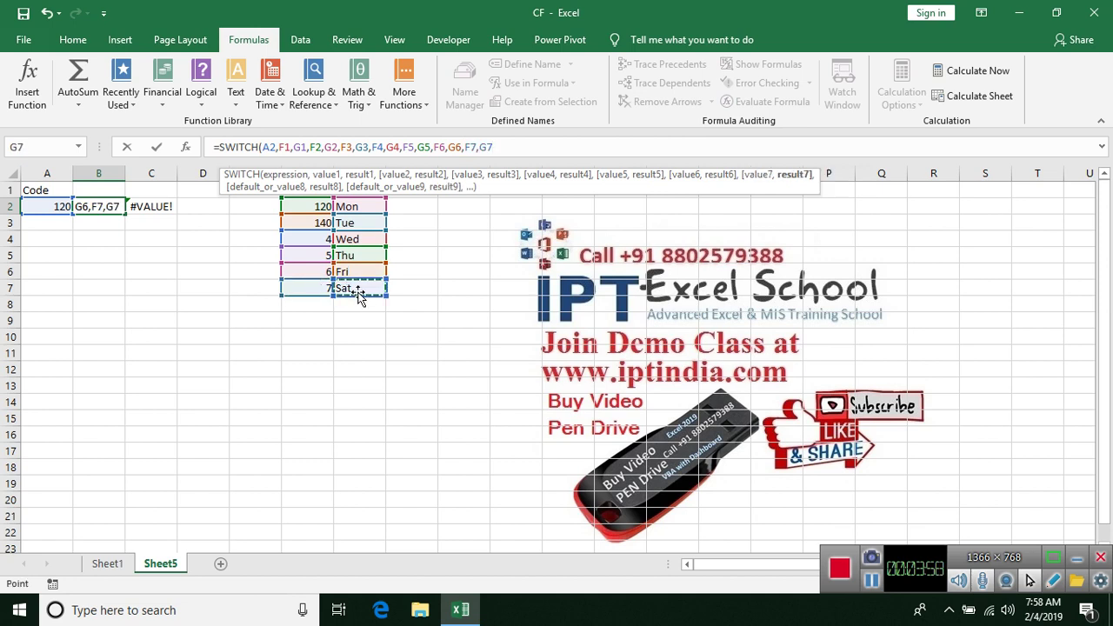
type(")")
key("Return")
Change the code in A2 to 140 so B2 returns Tue.
left_click(52, 208)
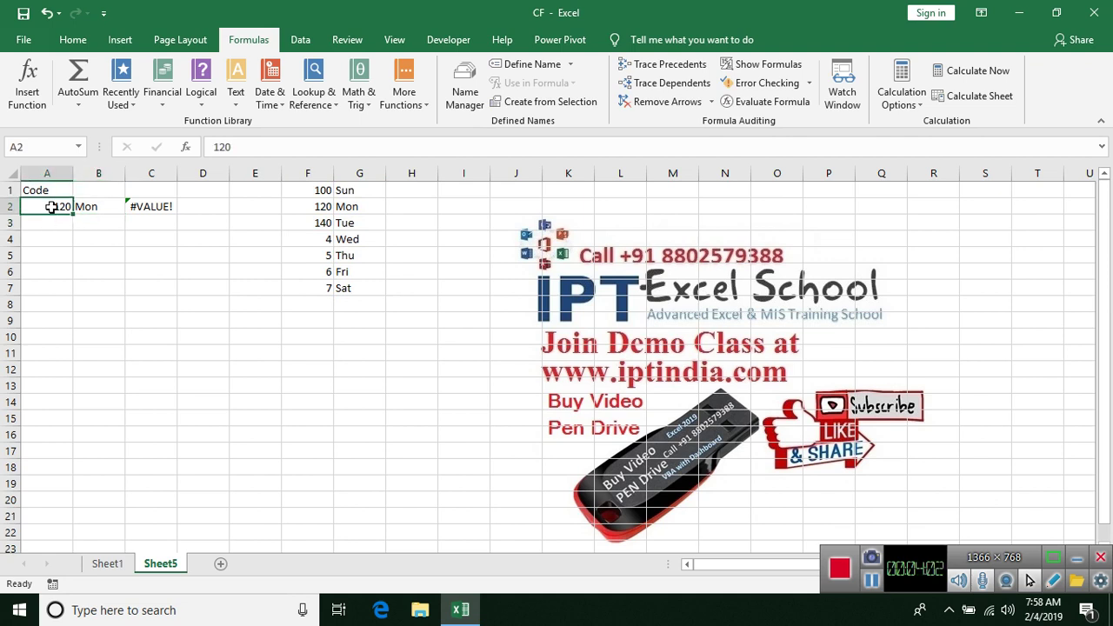
type("140")
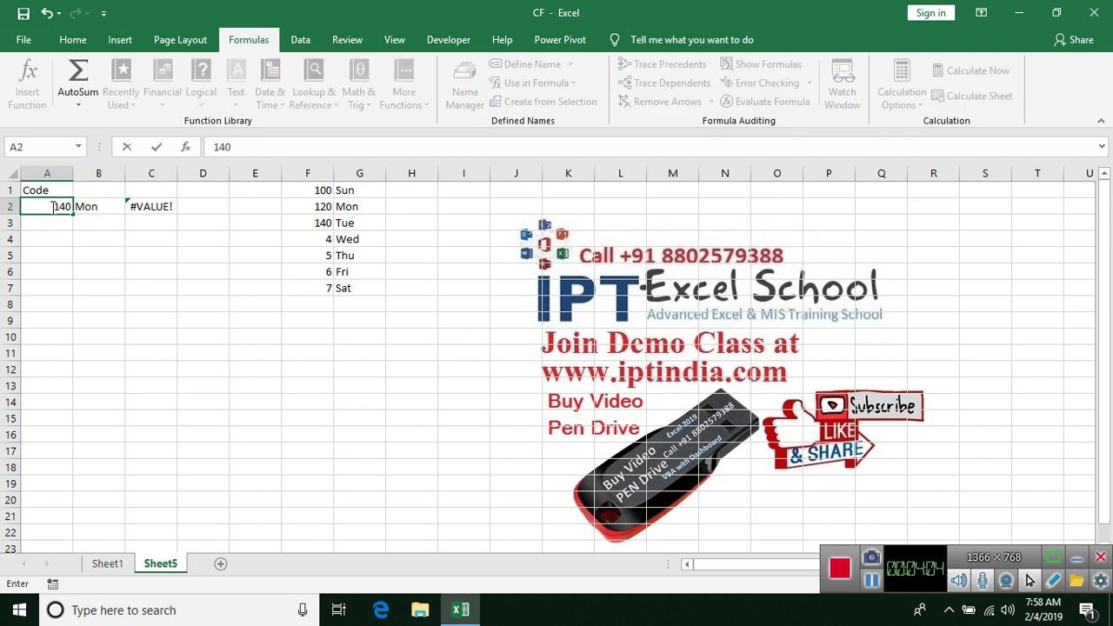
key("Return")
left_click(51, 206)
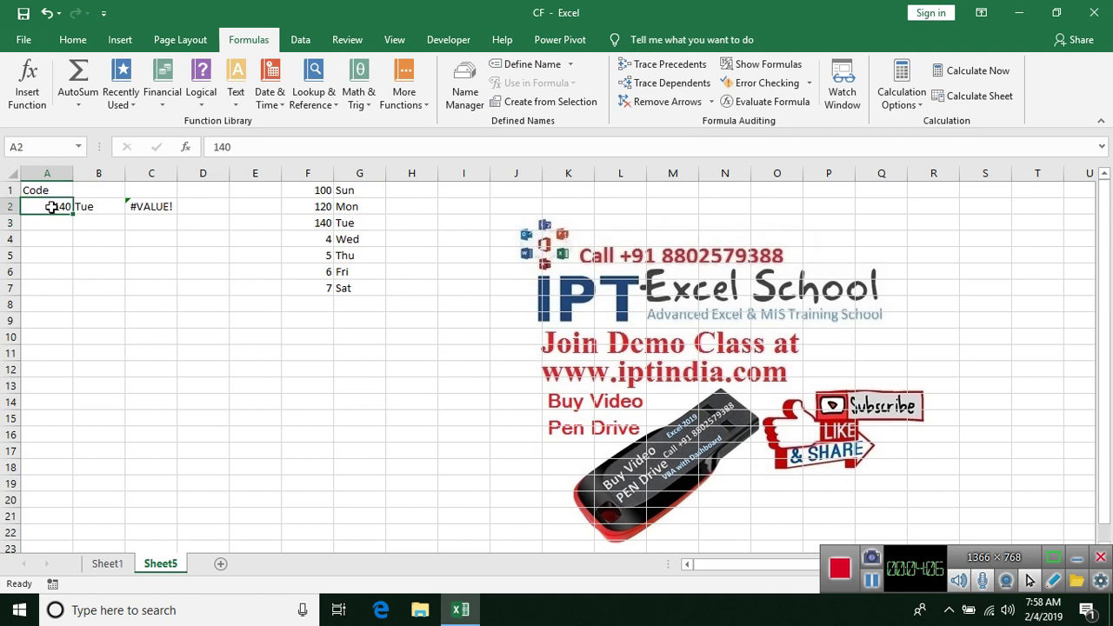
key("Right")
key("Down")
Enter =VLOOKUP(A2,F1:G7,2,0) in B3, which returns Tue for code 140.
type("=vl")
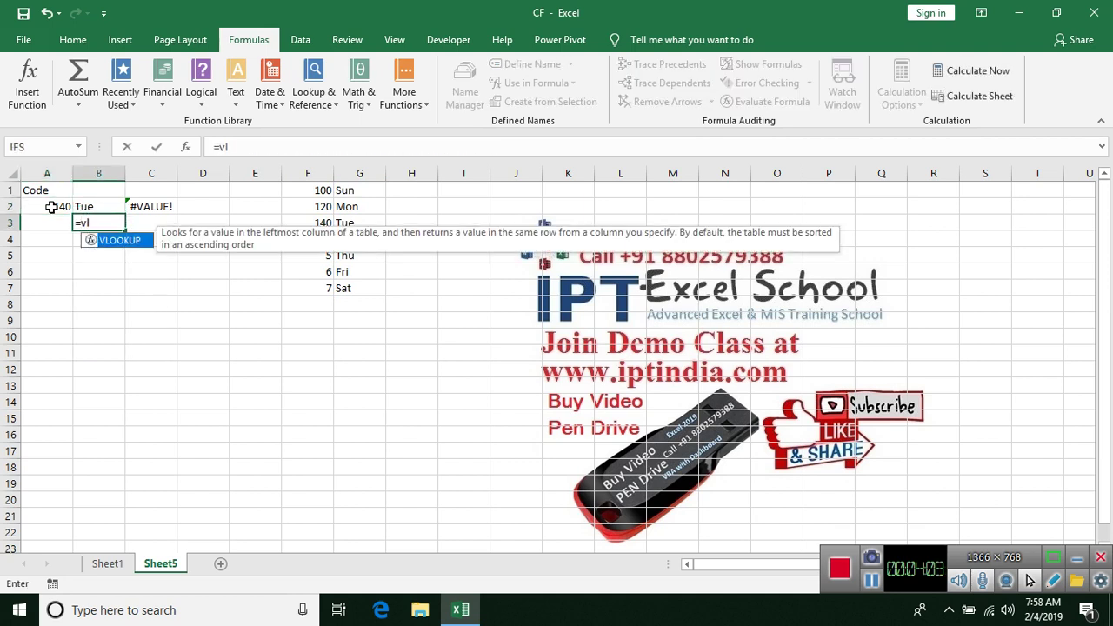
key("Tab")
left_click(35, 209)
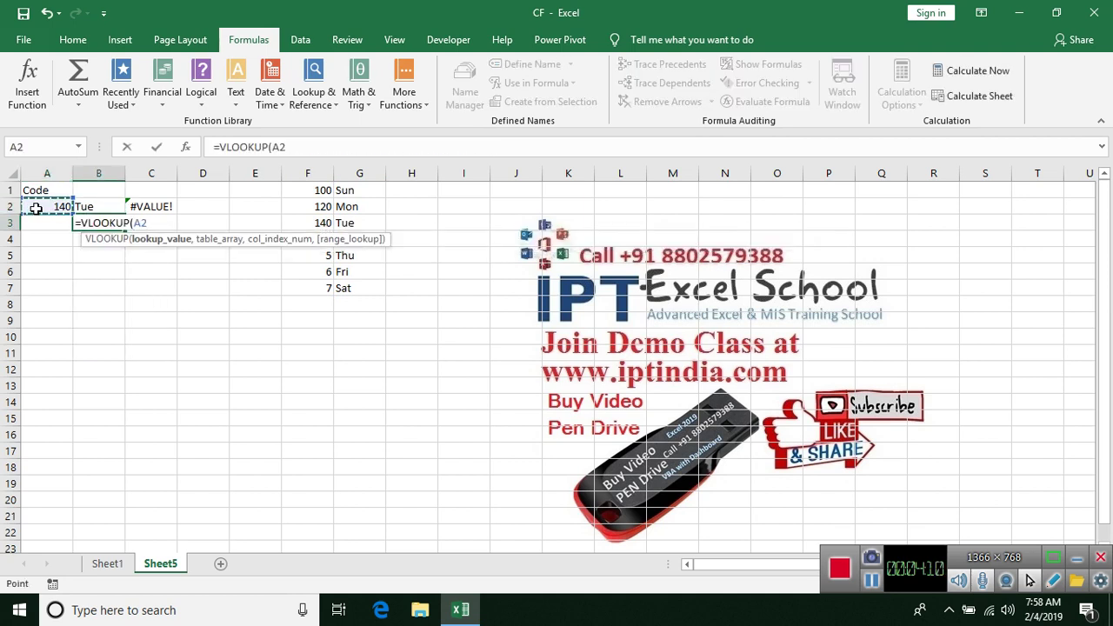
type(",")
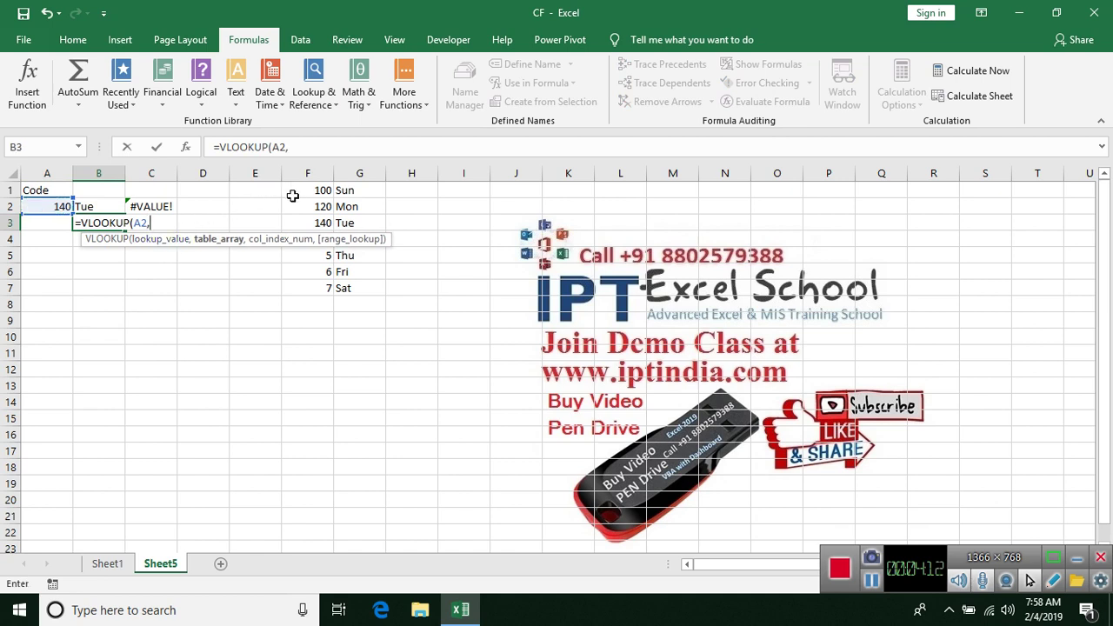
mouse_move(311, 190)
left_mouse_down()
mouse_move(350, 261)
mouse_move(346, 290)
left_mouse_up()
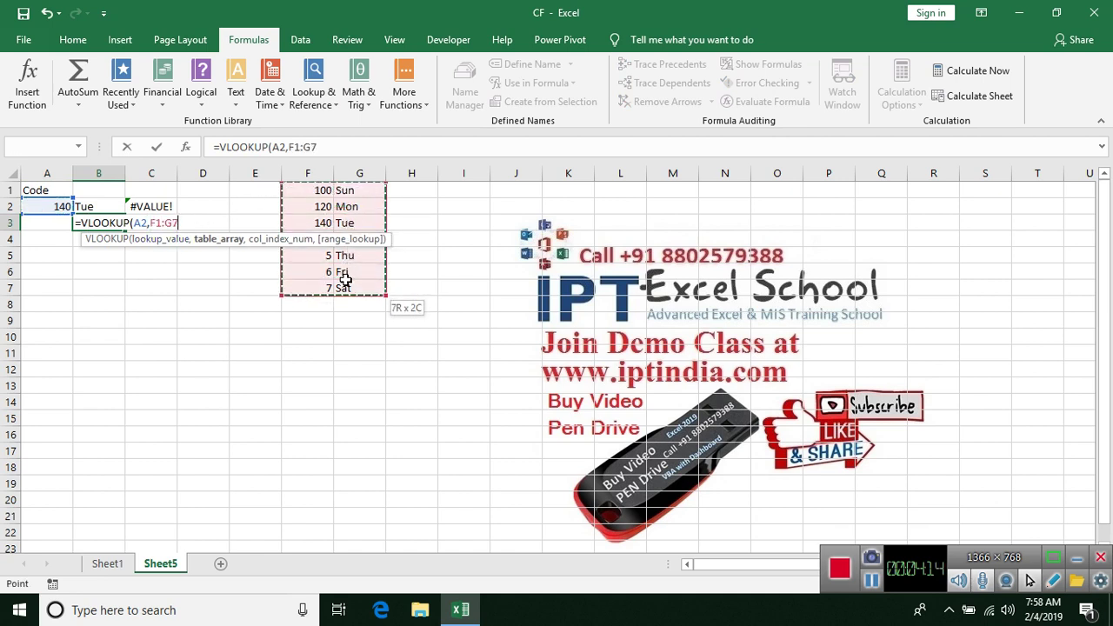
type(",2")
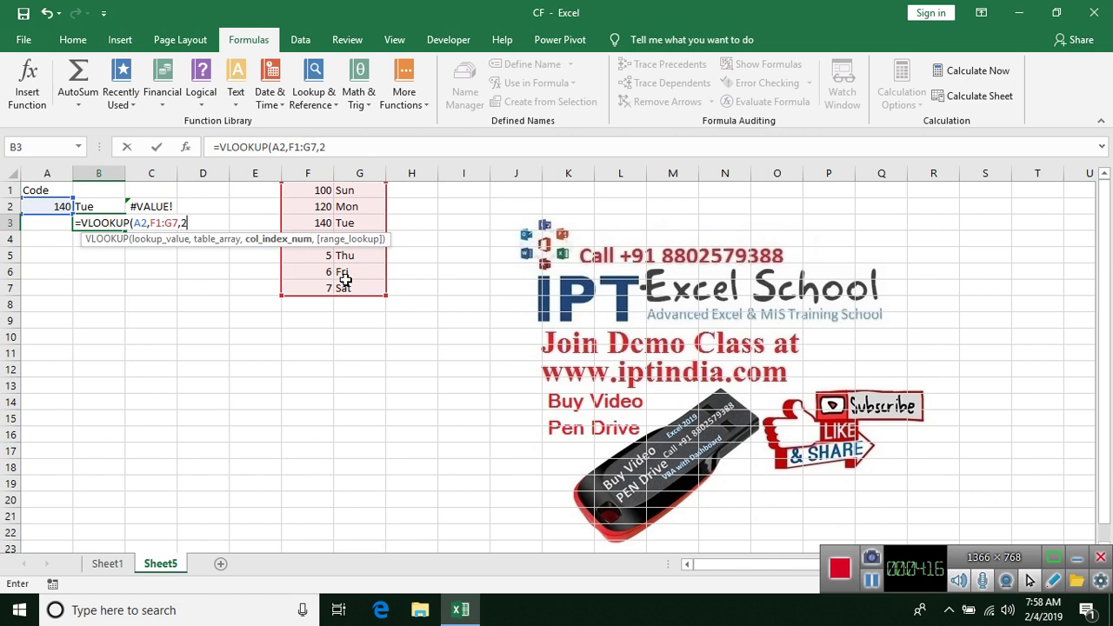
type(",0")
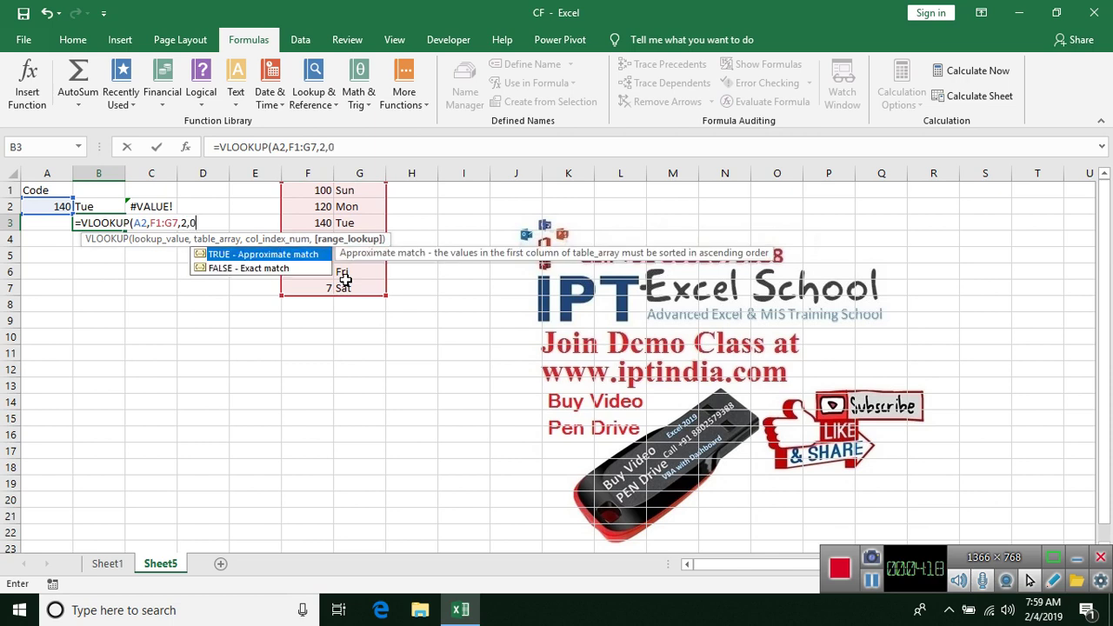
key("Return")
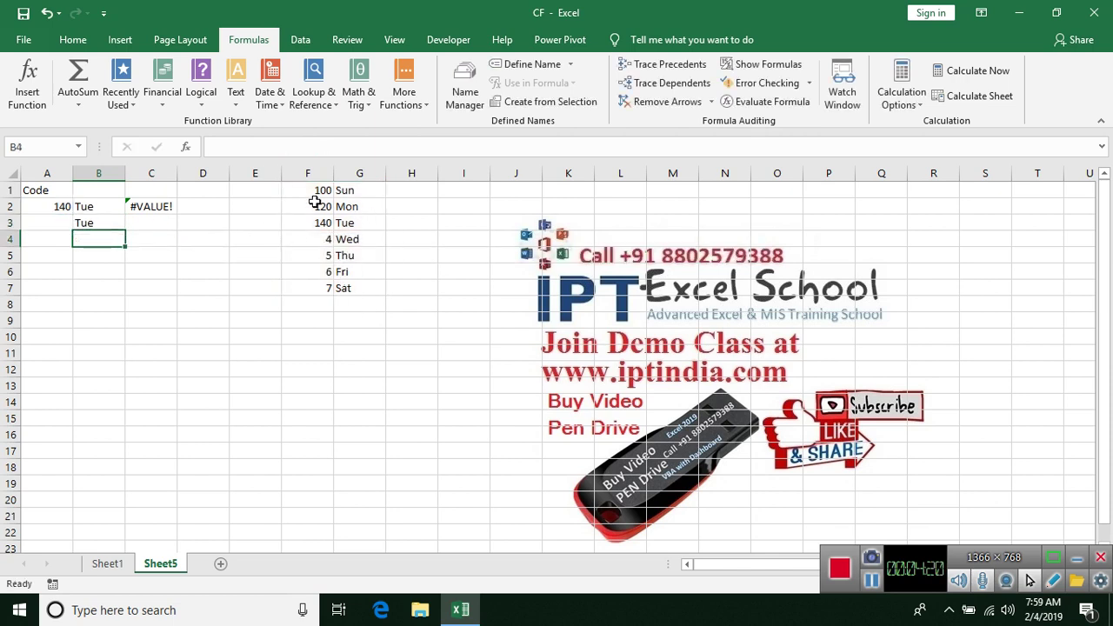
left_click(318, 205)
Copy the day names Sun–Sat from G1:G7 into E1:E7.
left_click(355, 192)
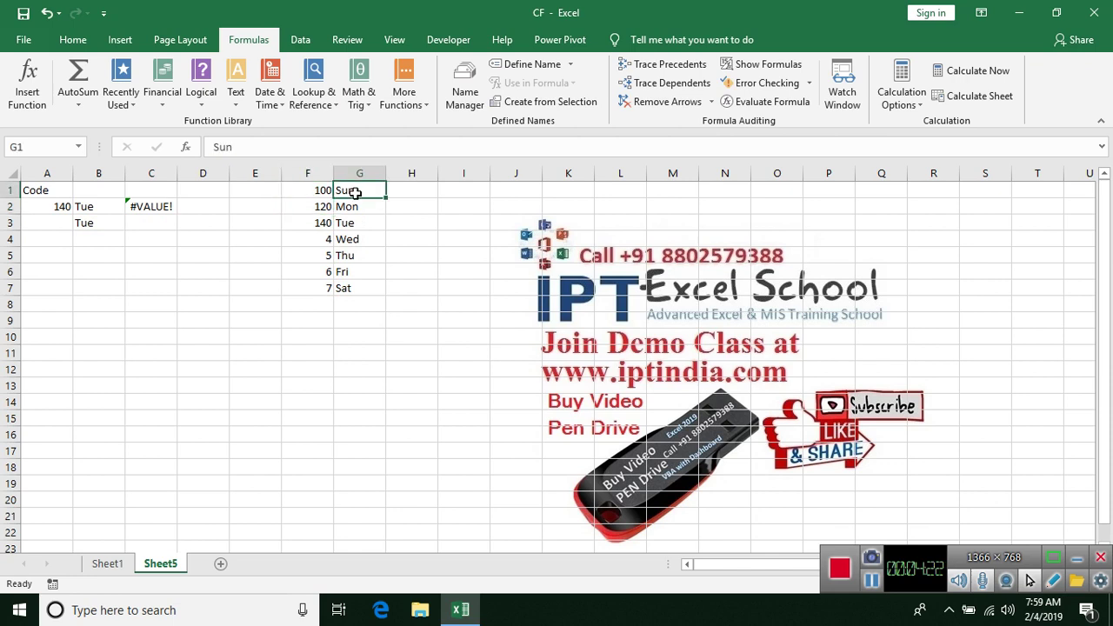
left_click_drag(355, 191, 352, 292)
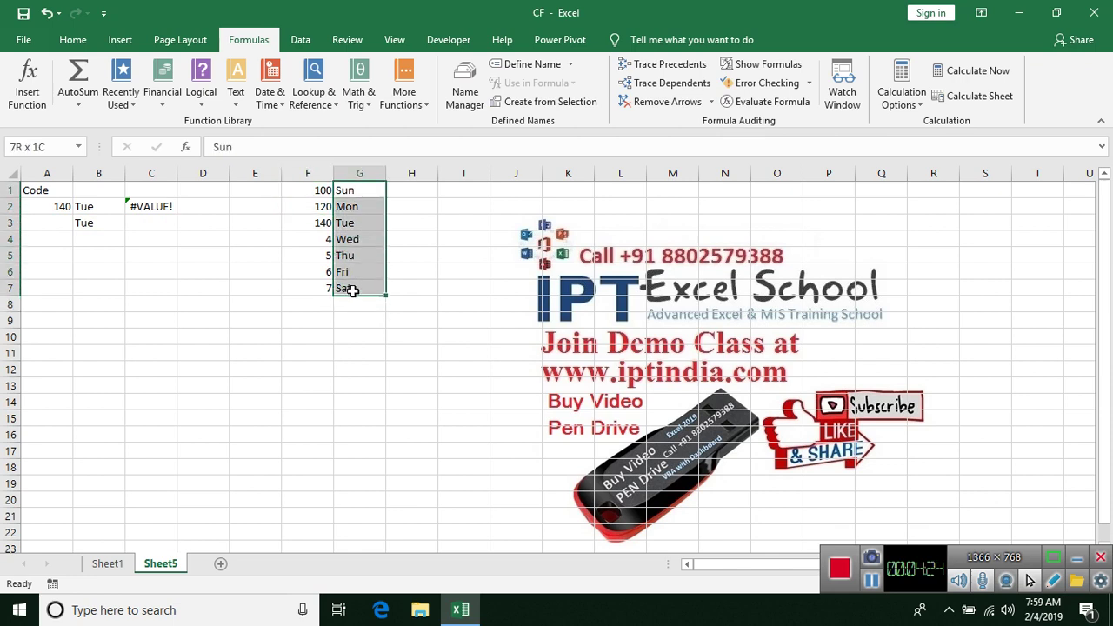
key("ctrl+q")
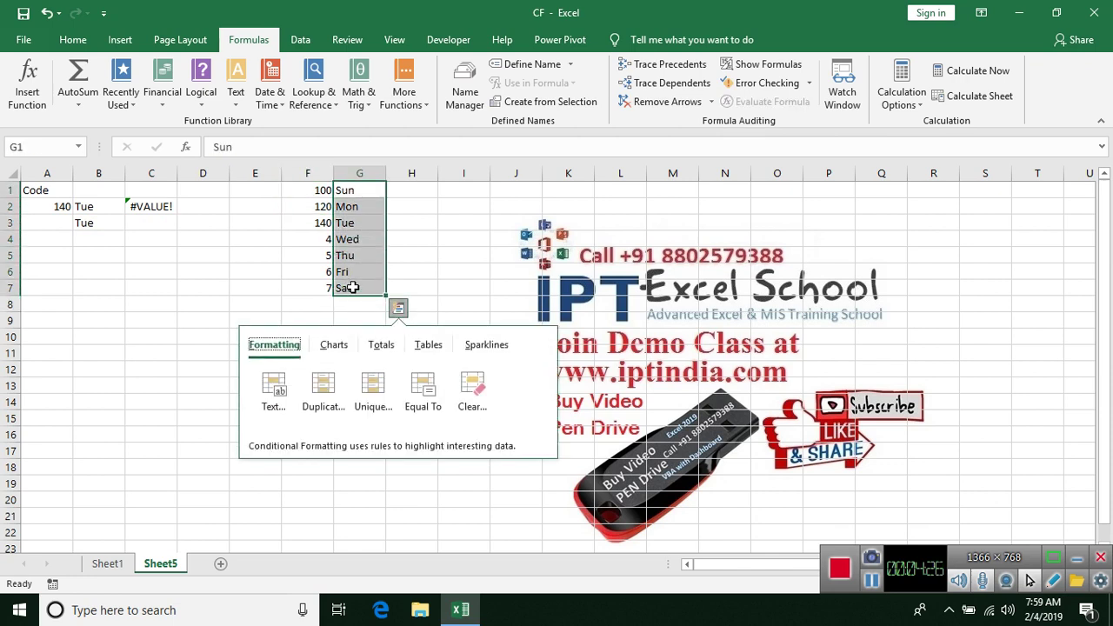
key("Escape")
key("ctrl+c")
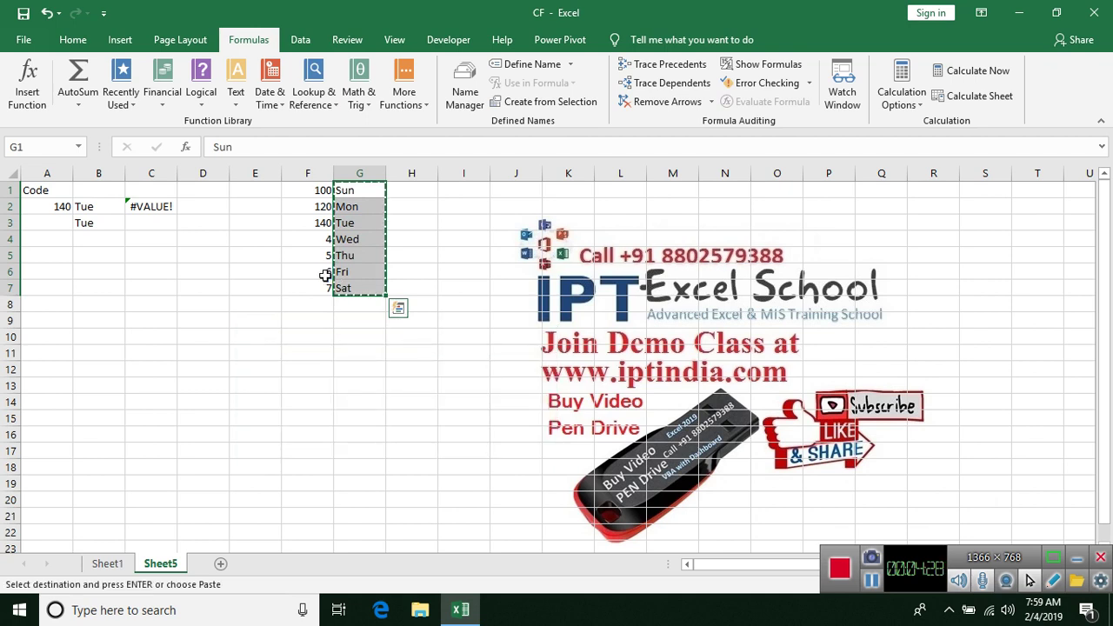
left_click(258, 190)
key("ctrl+v")
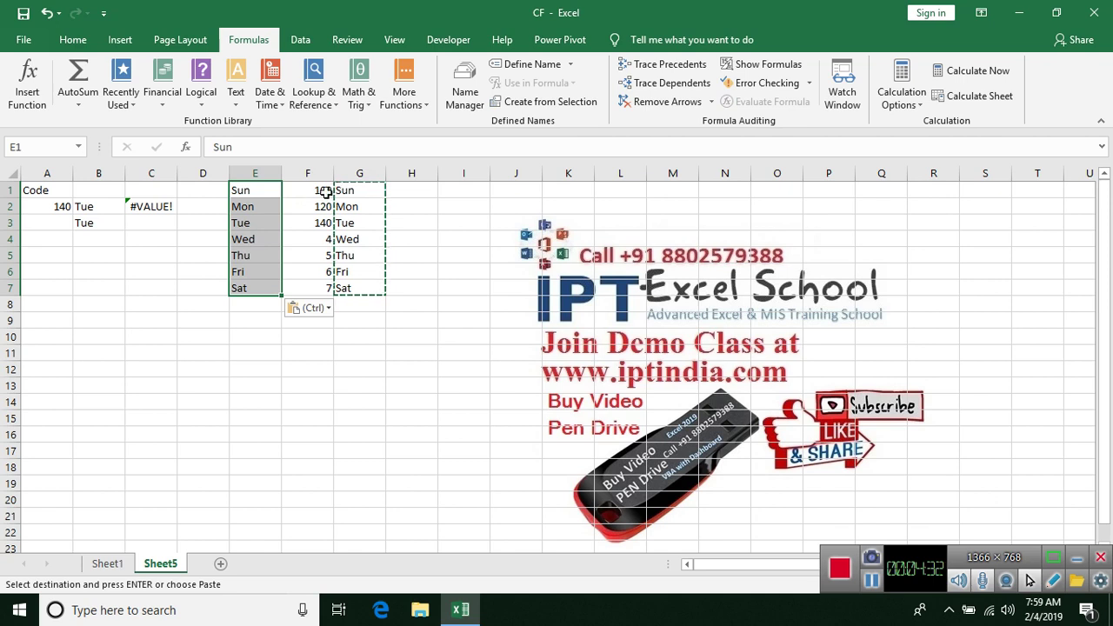
Delete the original day names in G1:G7, then review B2's SWITCH and B3's VLOOKUP, now showing 0.
left_click_drag(355, 189, 359, 282)
key("Delete")
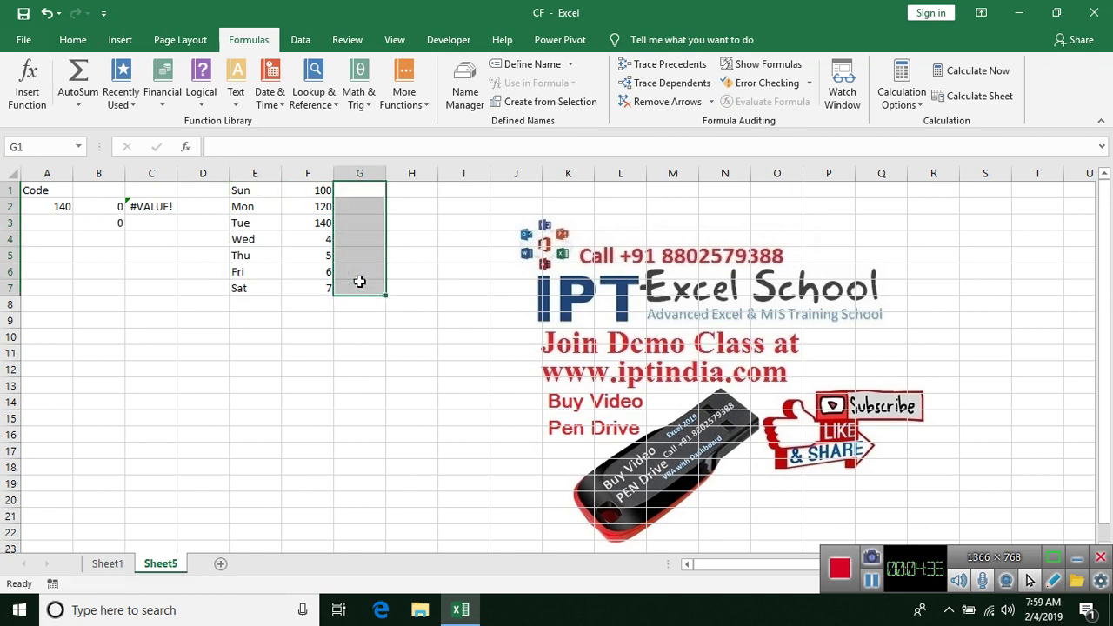
double_click(111, 206)
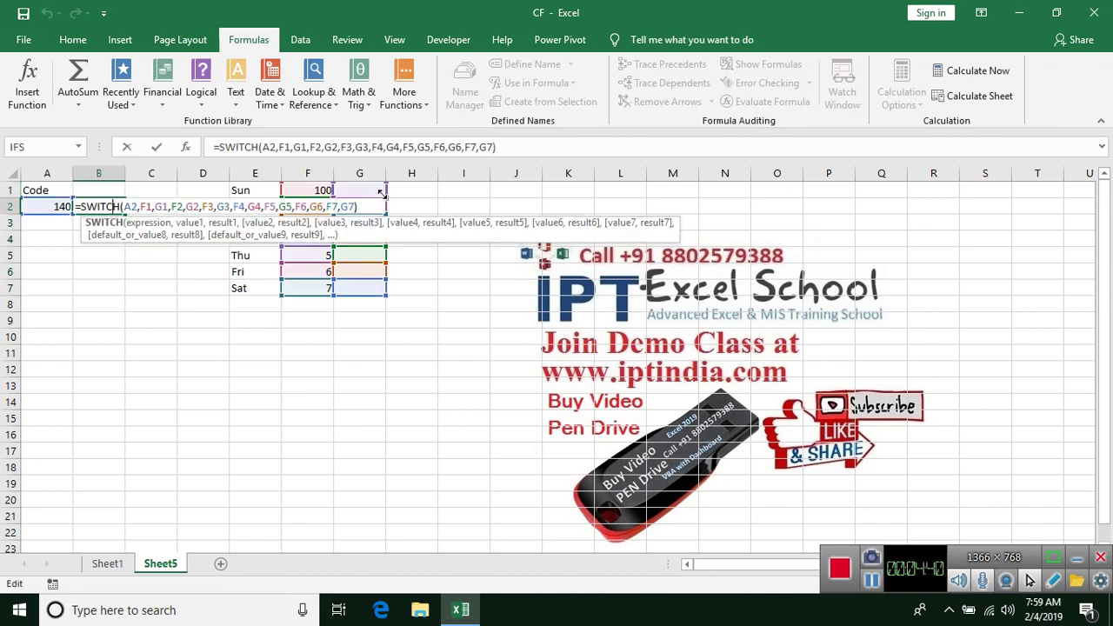
key("Escape")
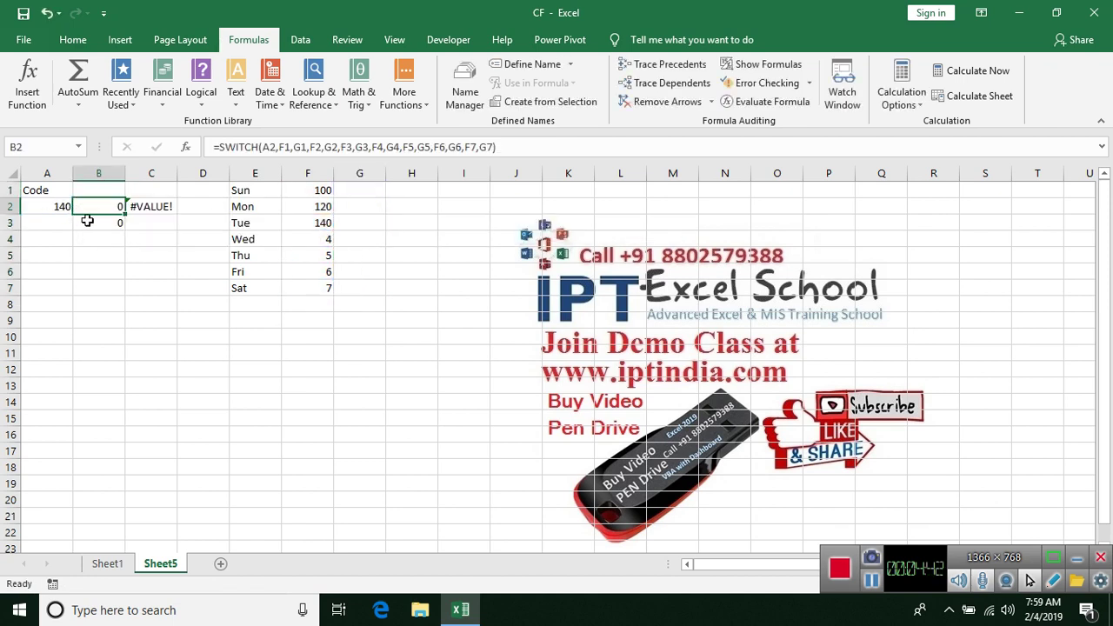
left_click(86, 223)
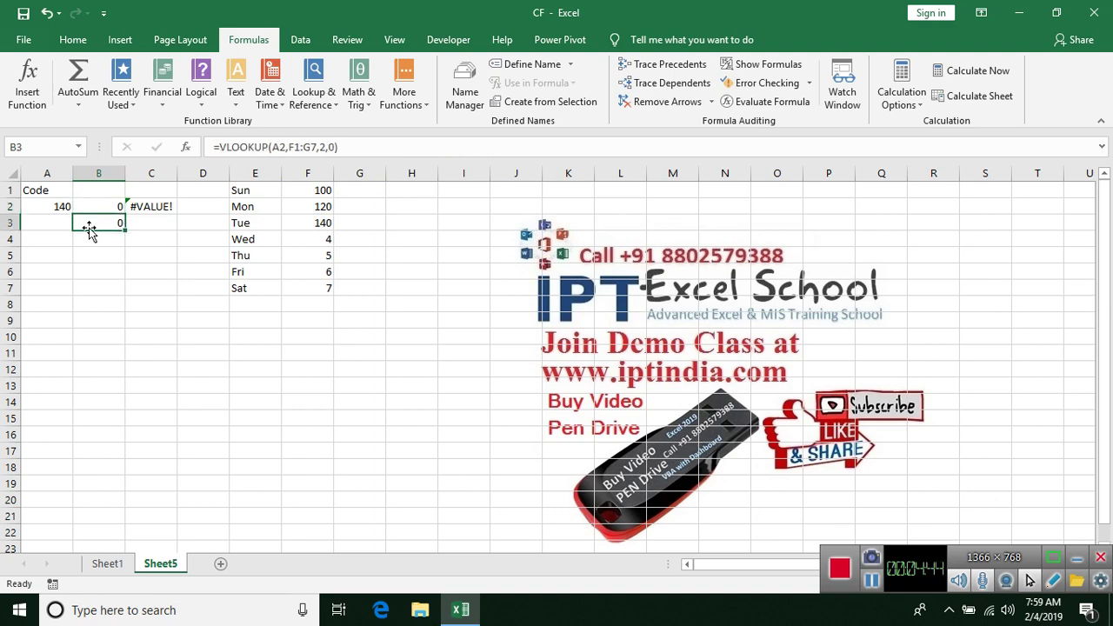
left_click(90, 239)
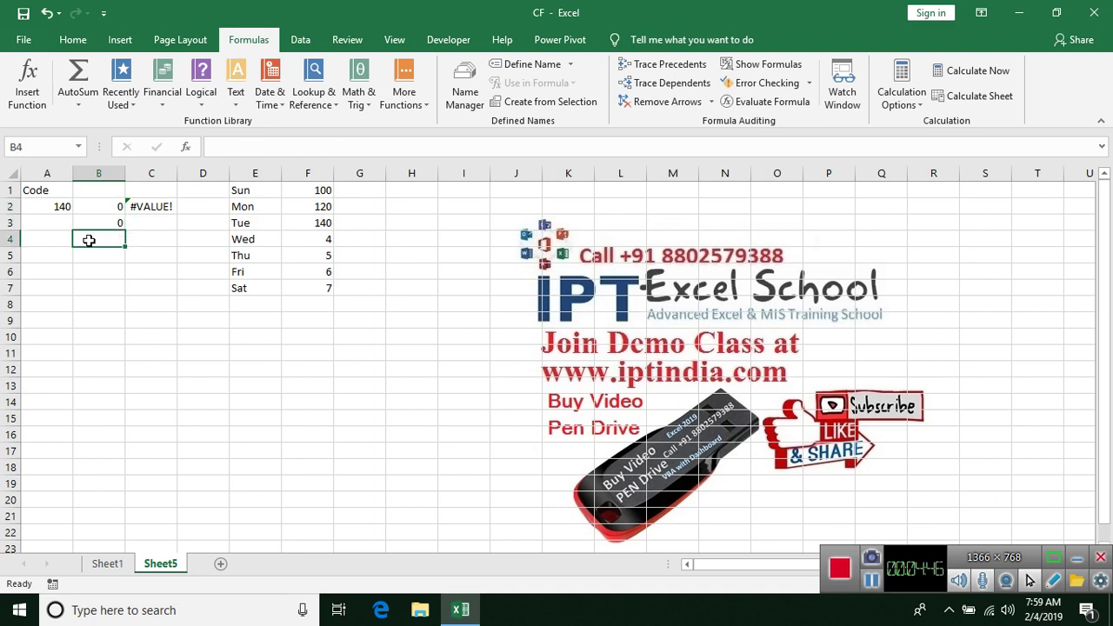
Start a SWITCH formula in B4 on code A2, with first pair F1 (100) returning E1 (Sun).
type("=swi")
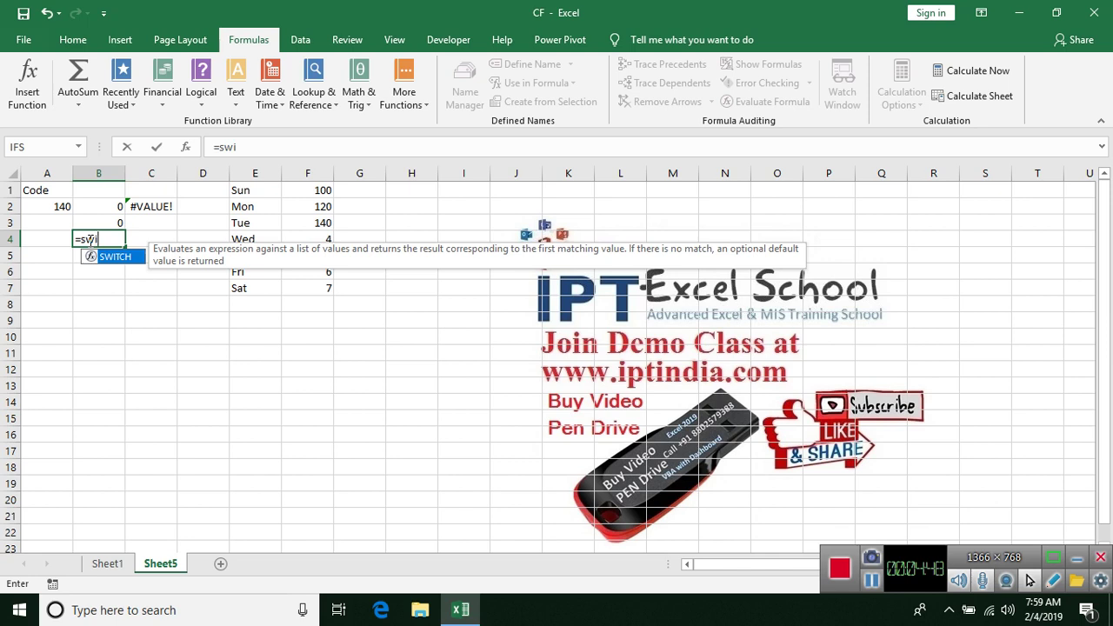
key("Tab")
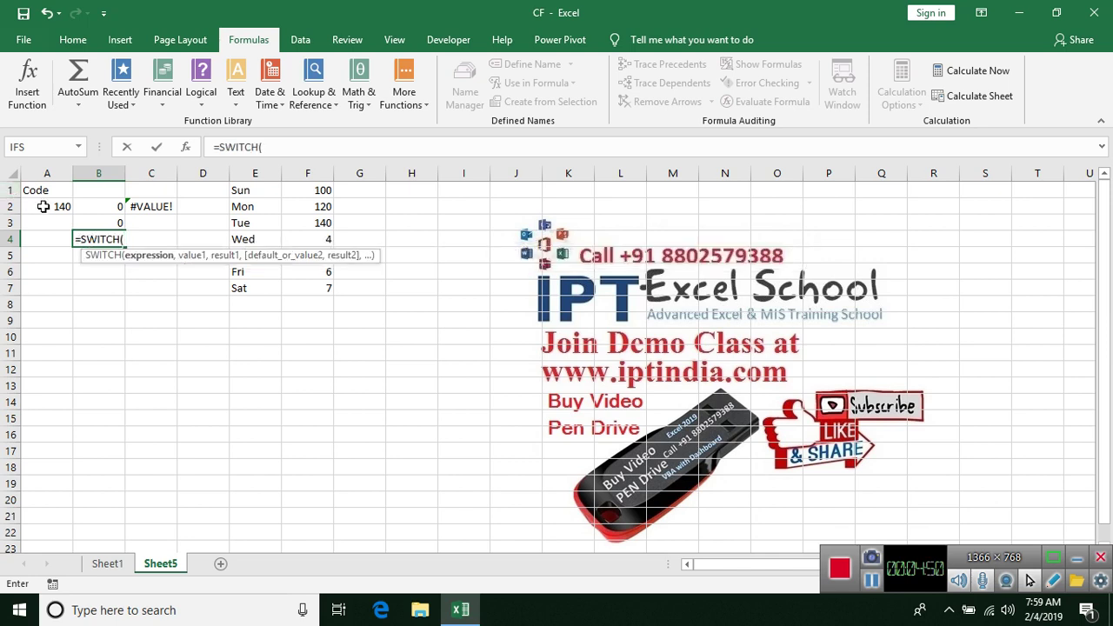
left_click(43, 206)
type(",")
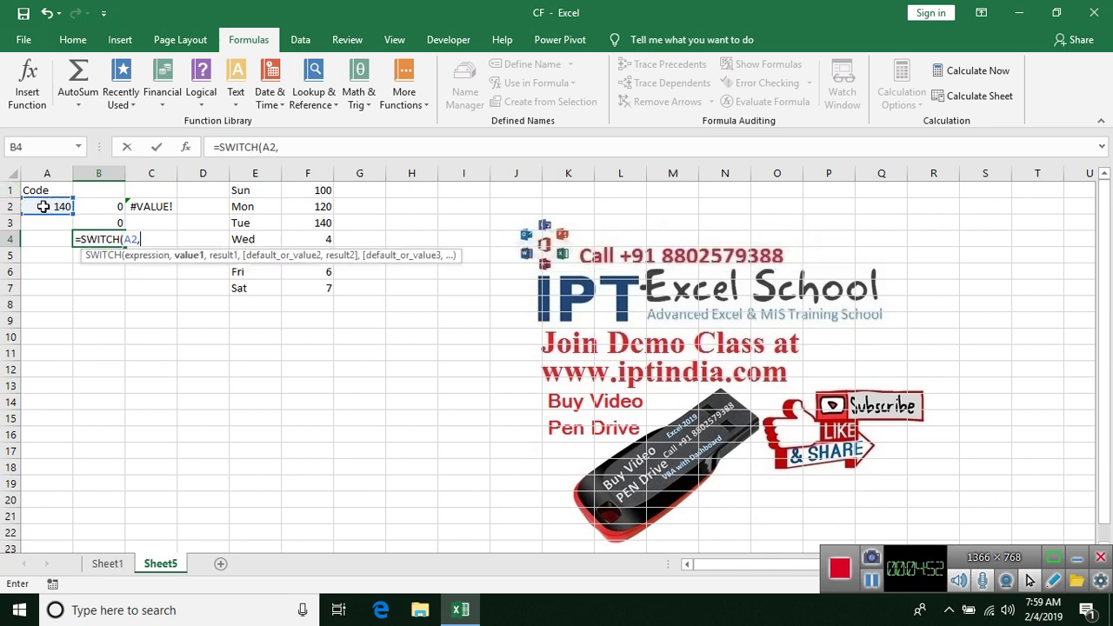
left_click(259, 190)
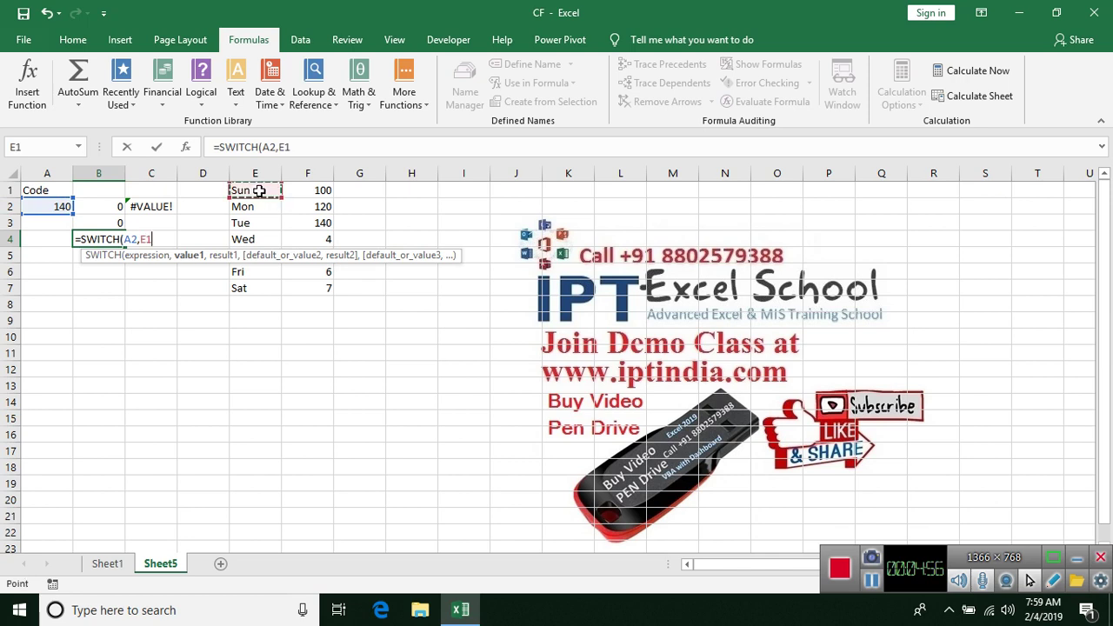
left_click(324, 189)
type(",")
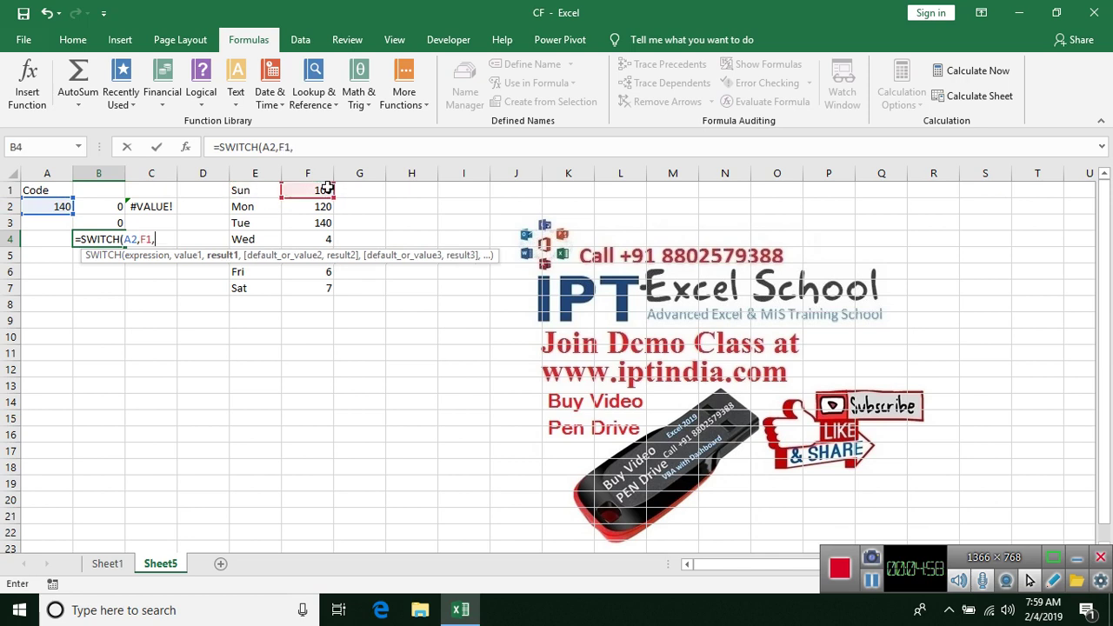
left_click(223, 191)
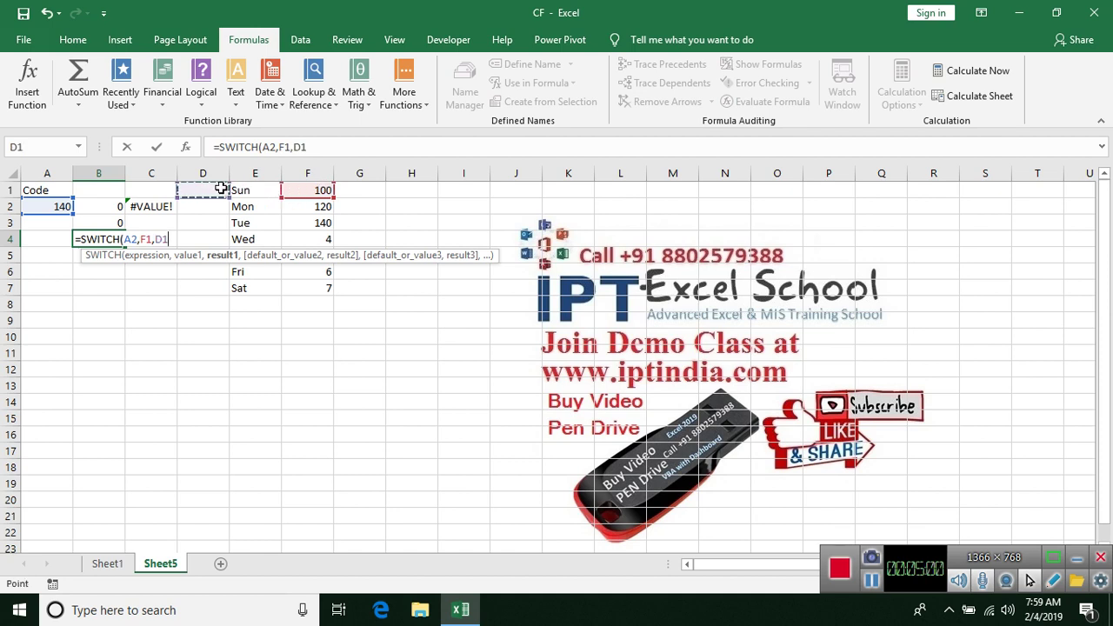
left_click(245, 189)
type(",")
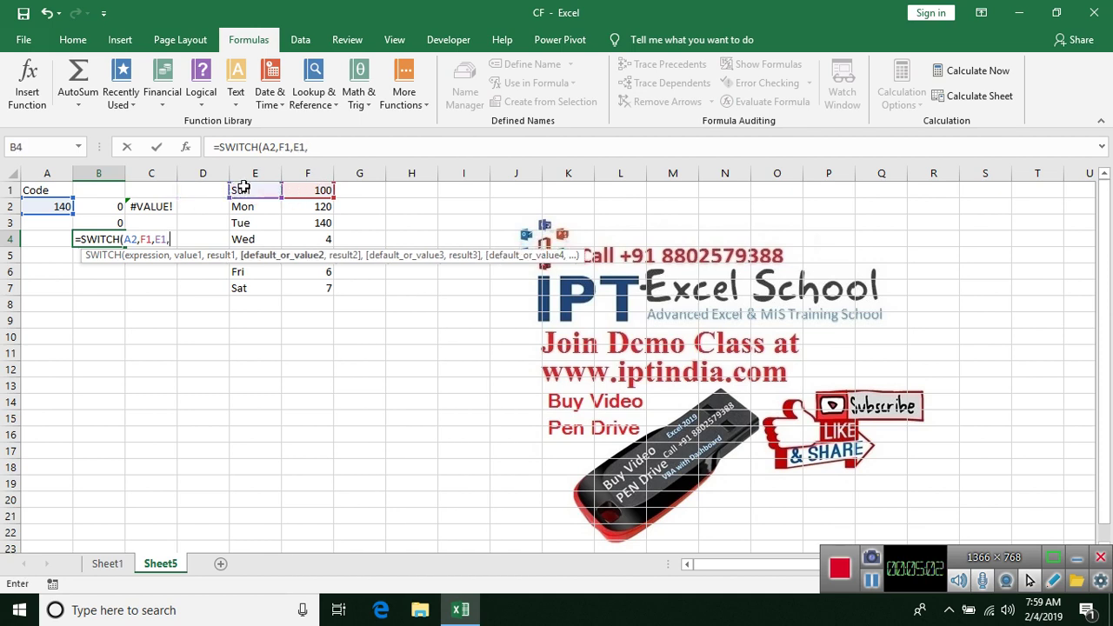
Add pairs F2/E2, F3/E3, F4/E4 to finish =SWITCH(A2,F1,E1,F2,E2,F3,E3,F4,E4), returning Tue.
left_click(313, 209)
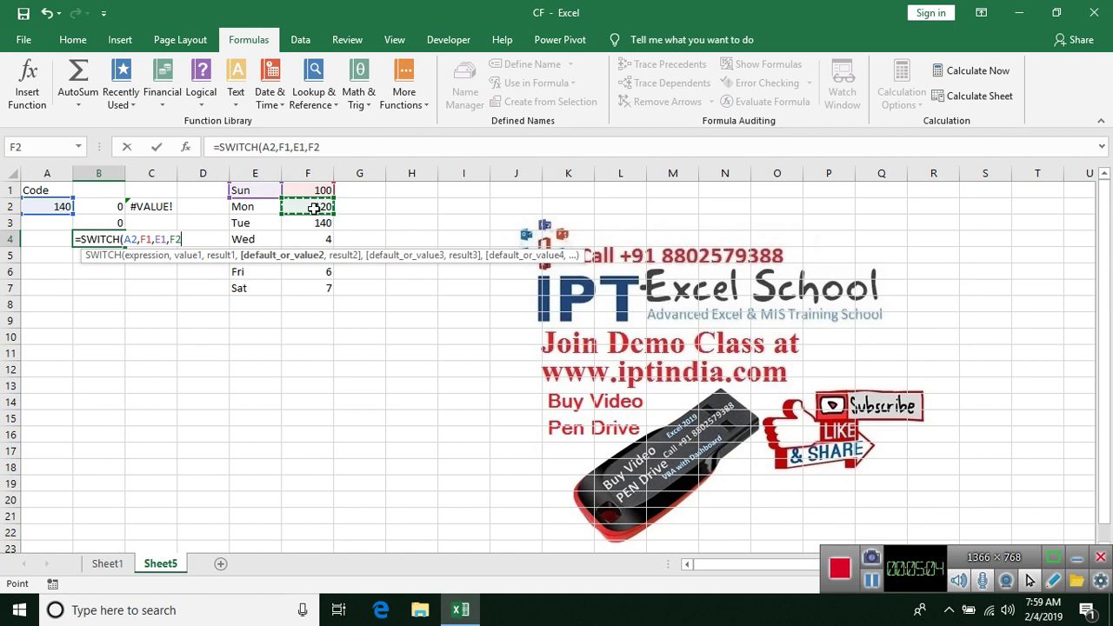
type(",")
left_click(250, 209)
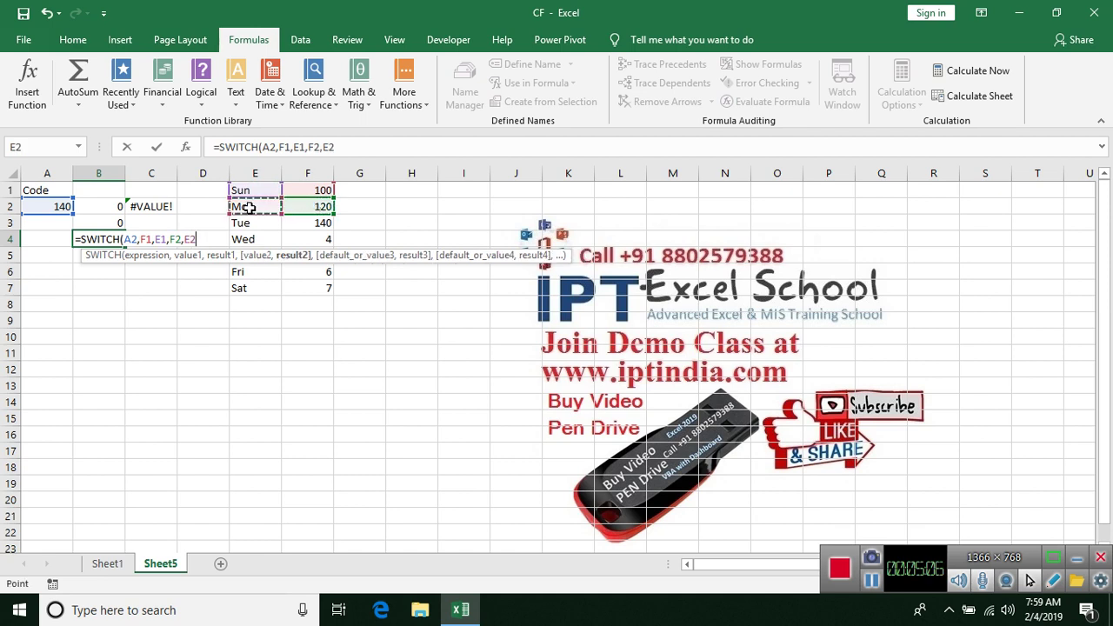
type(",")
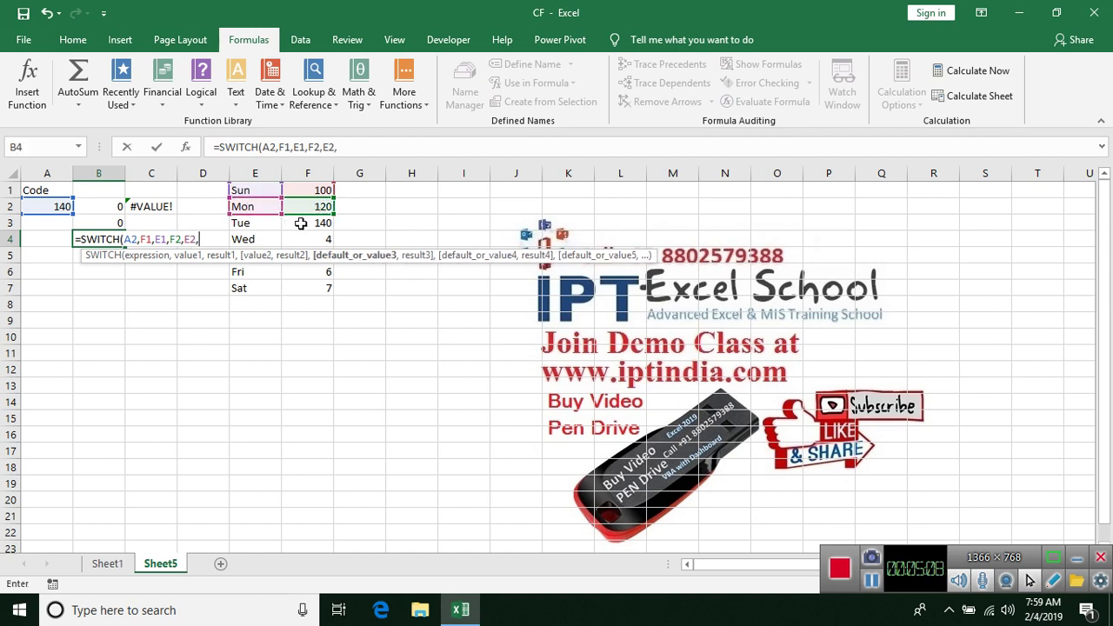
left_click(300, 224)
type(",")
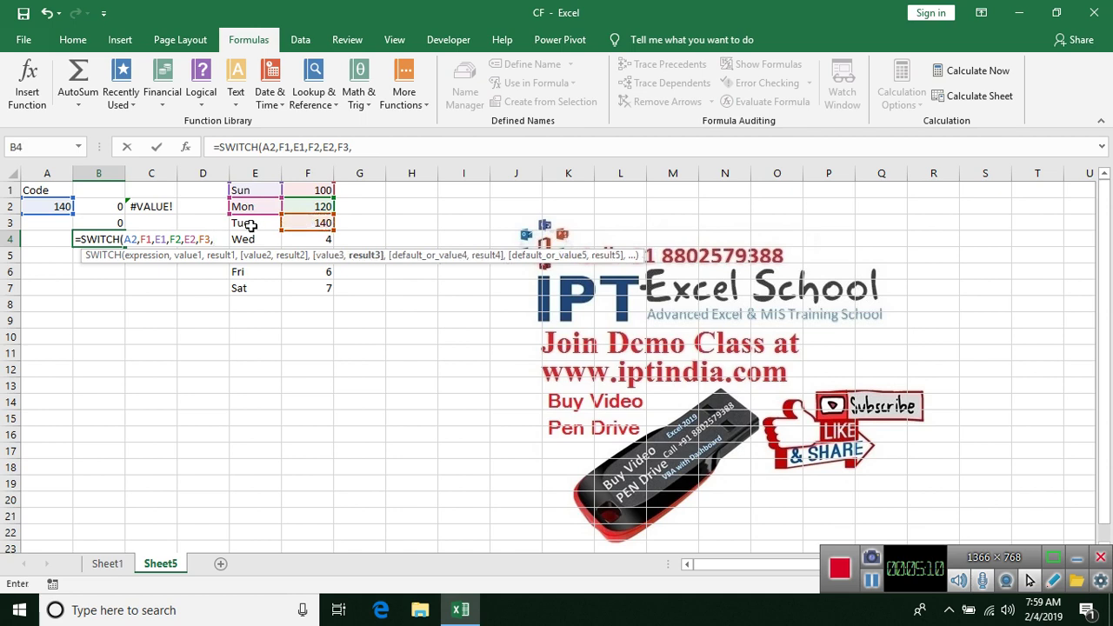
left_click(246, 224)
type(",")
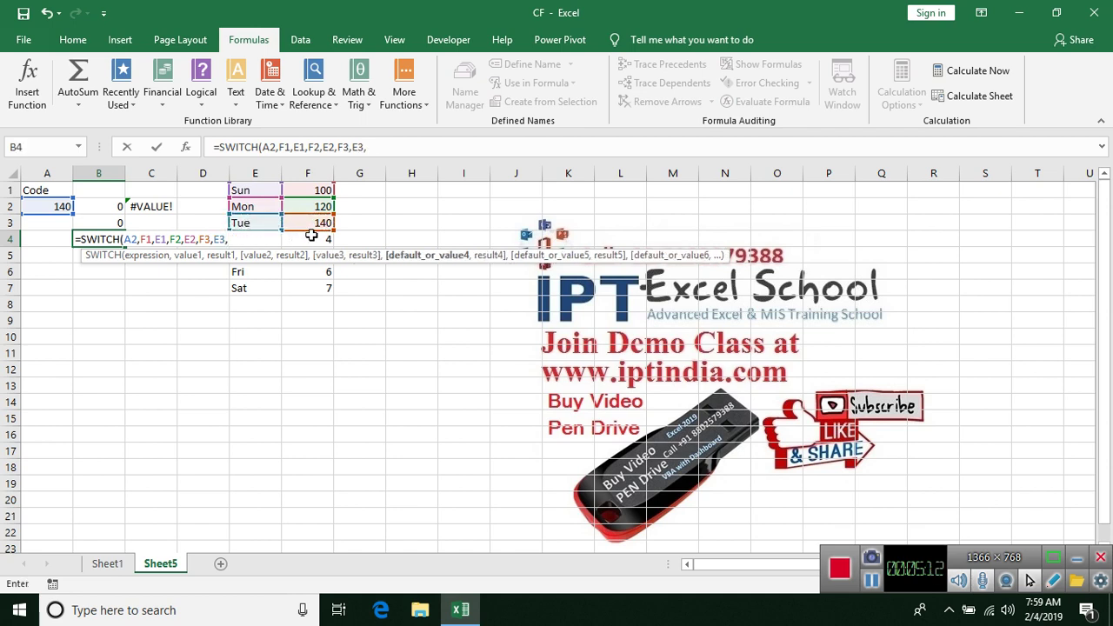
left_click(314, 238)
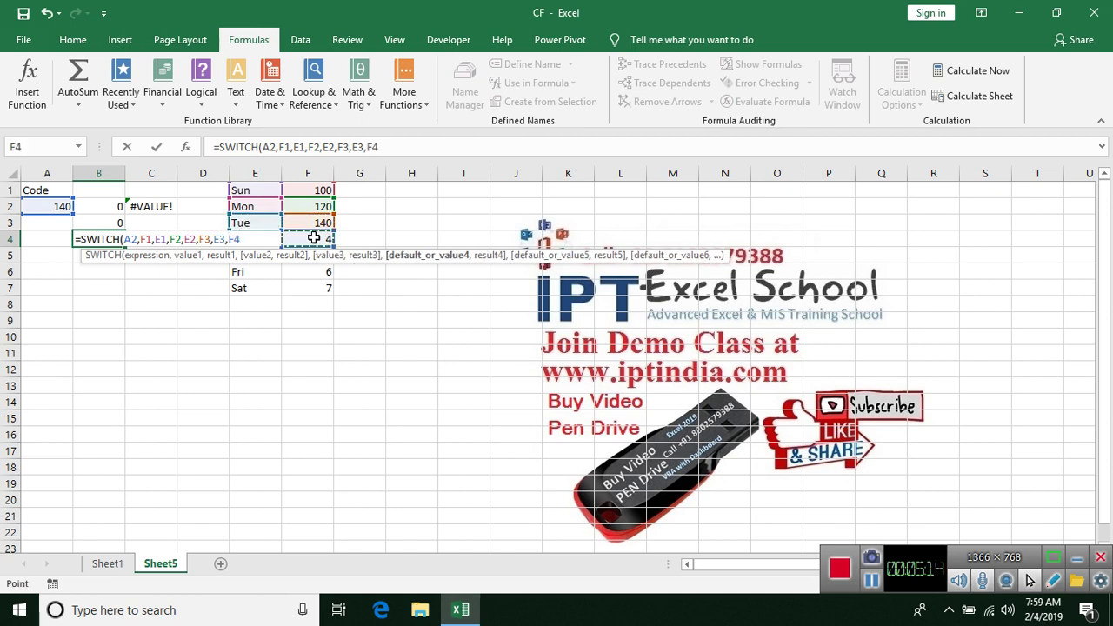
type(",")
key("Left")
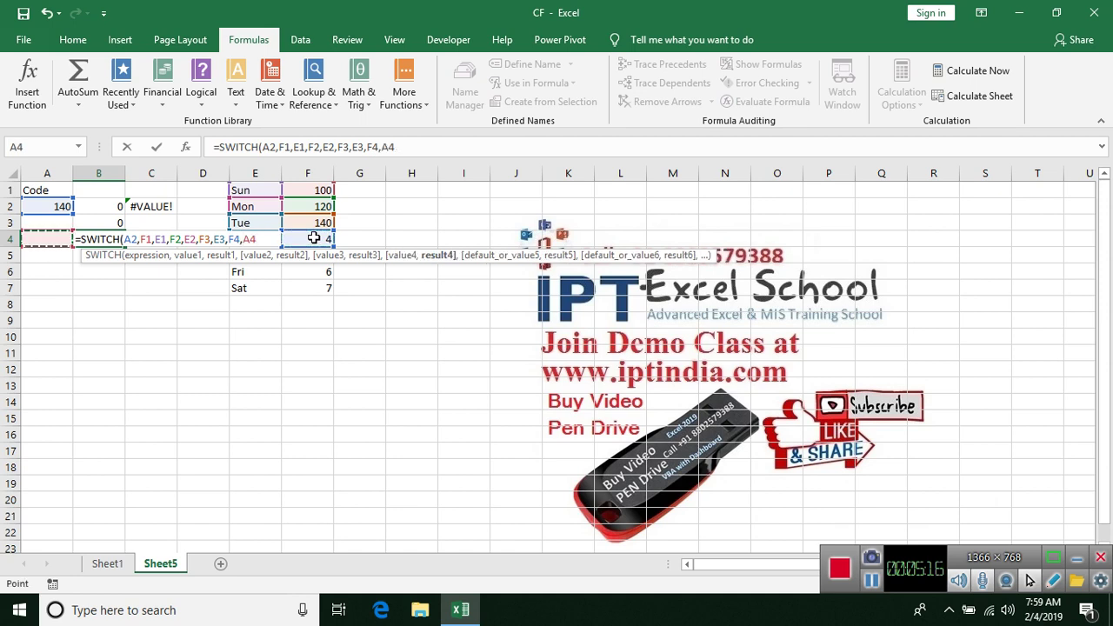
key("Right")
key("Right")
key("Right")
key("Right")
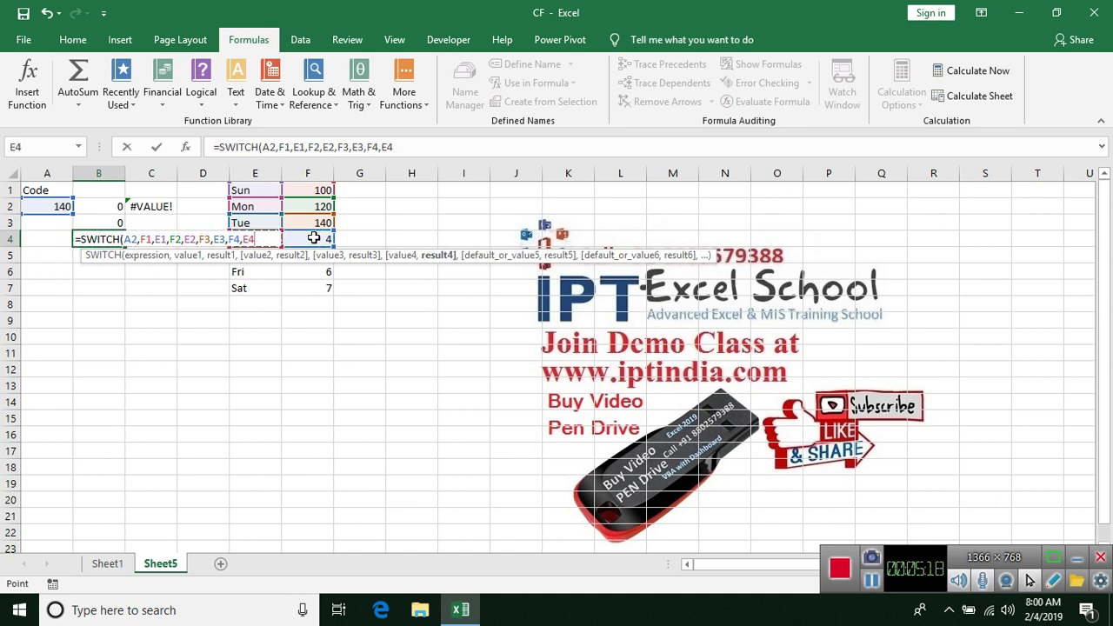
key("Return")
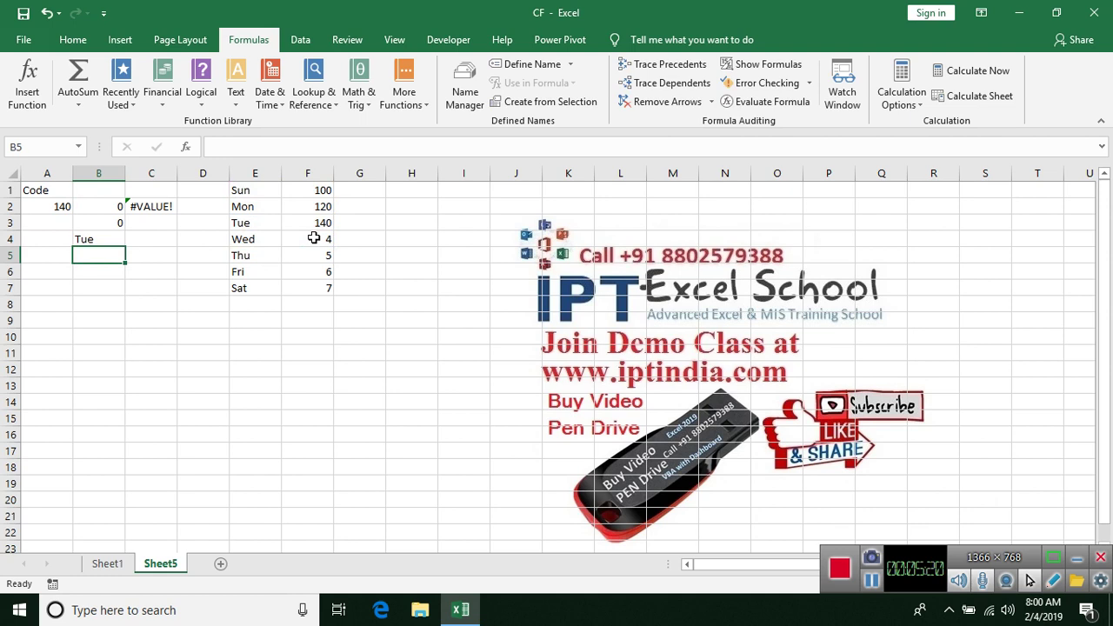
key("Up")
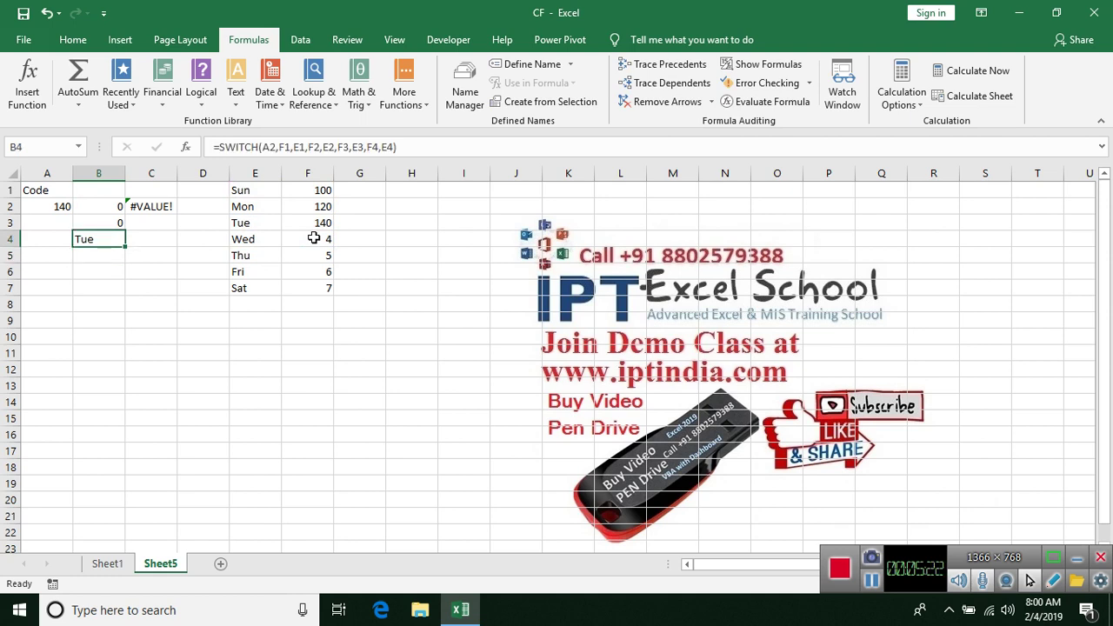